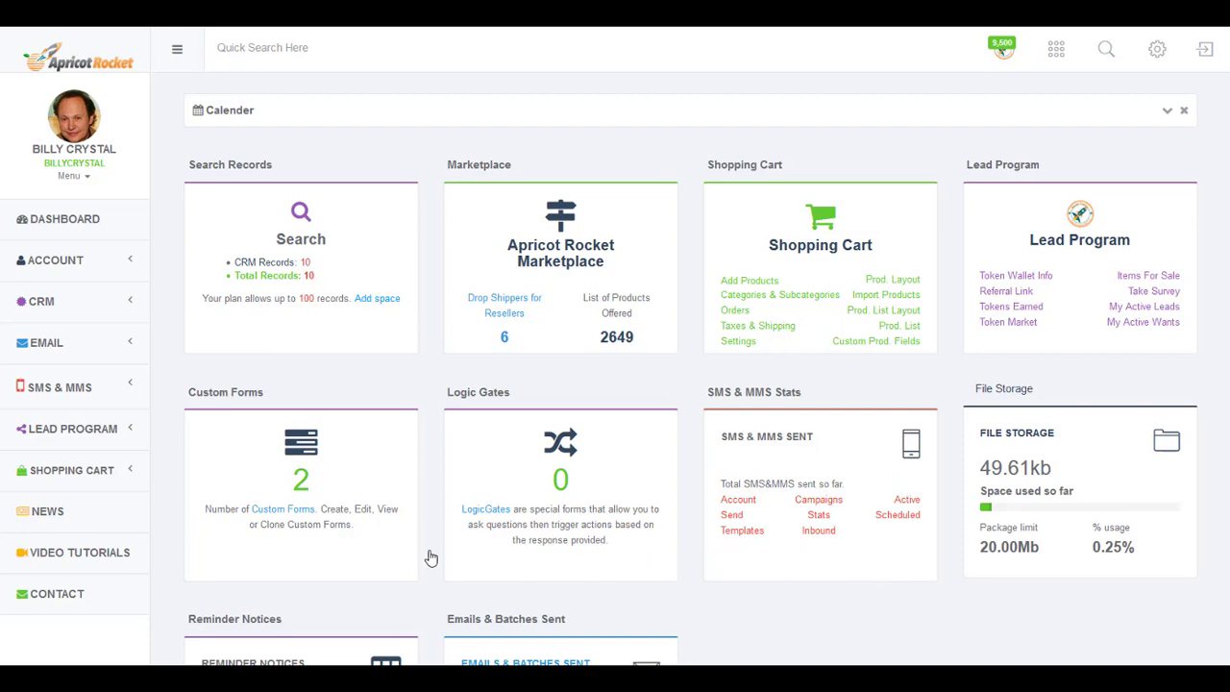
Open the Shopping Cart settings page.
left_click(77, 473)
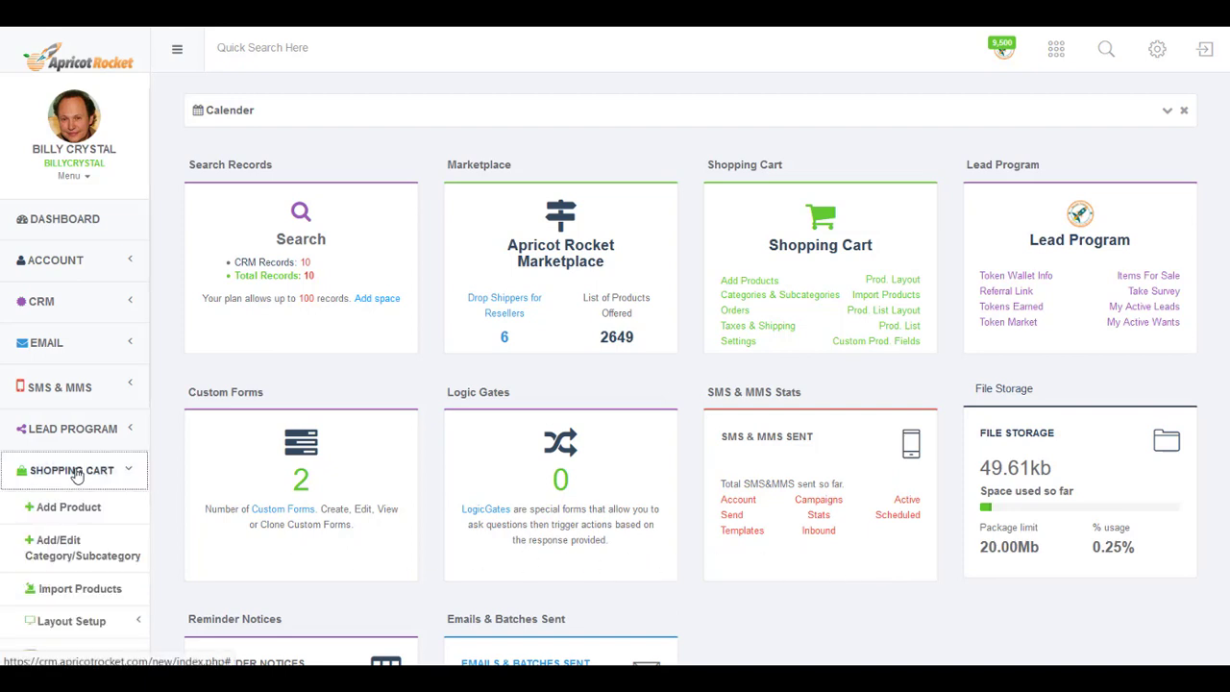
scroll(80, 479, "down", 5)
scroll(81, 479, "down", 1)
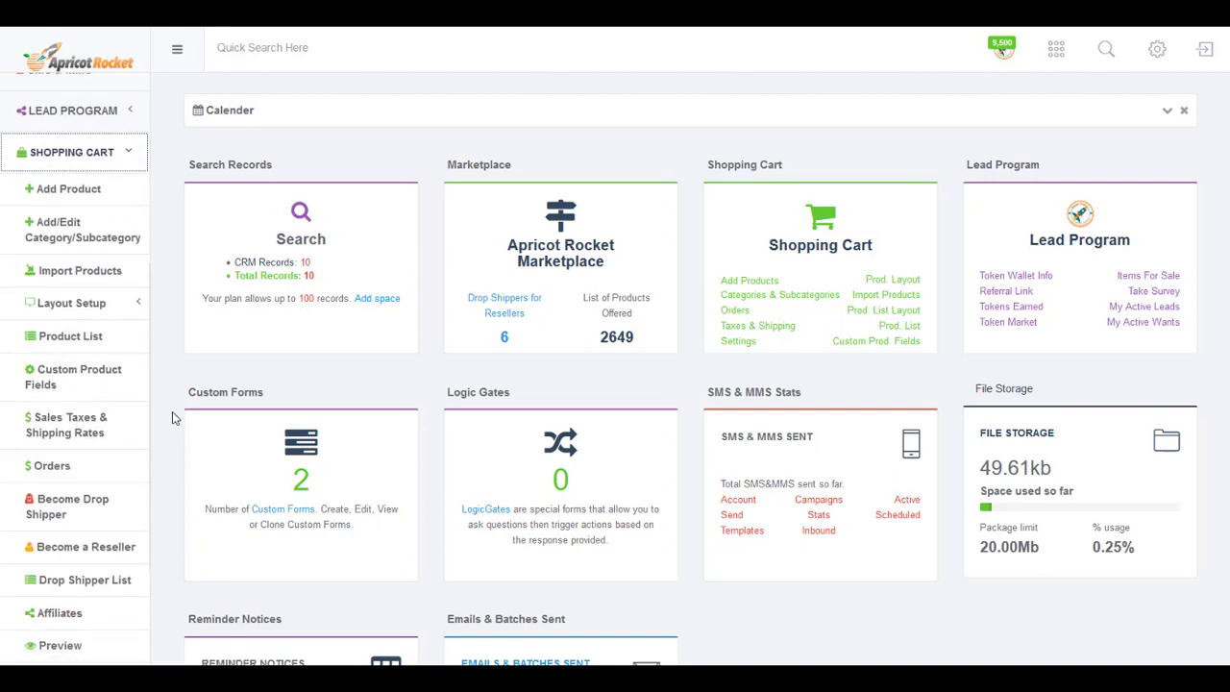
scroll(690, 374, "down", 1)
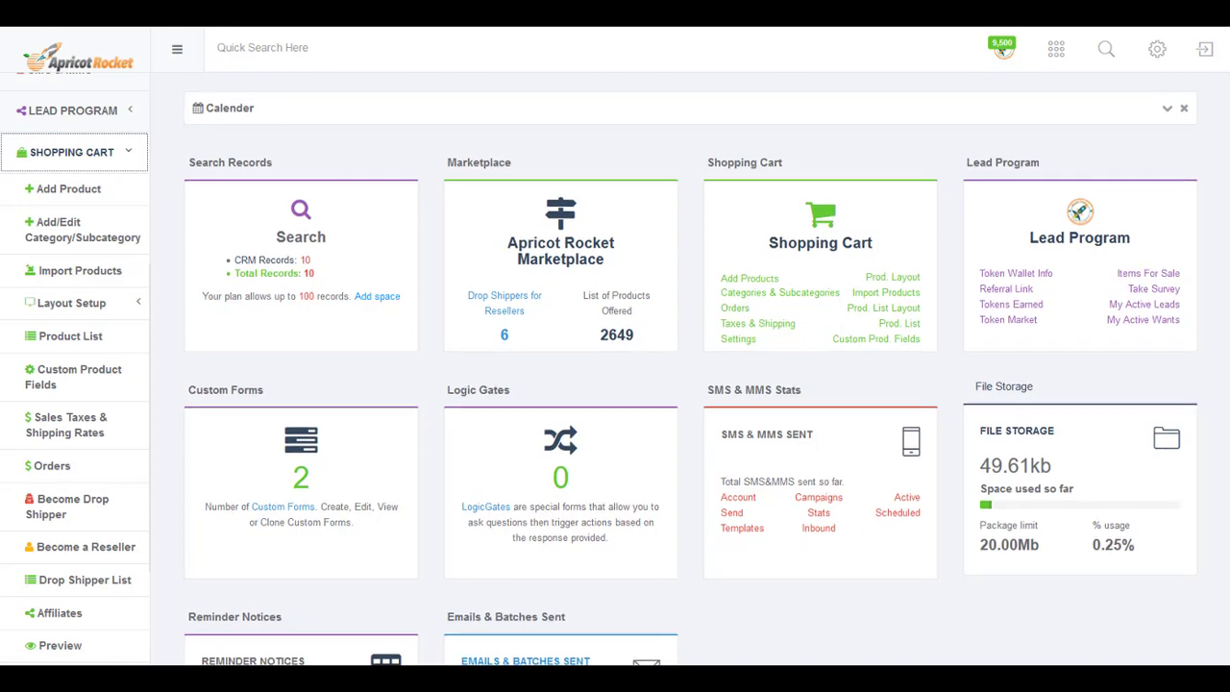
scroll(691, 374, "up", 1)
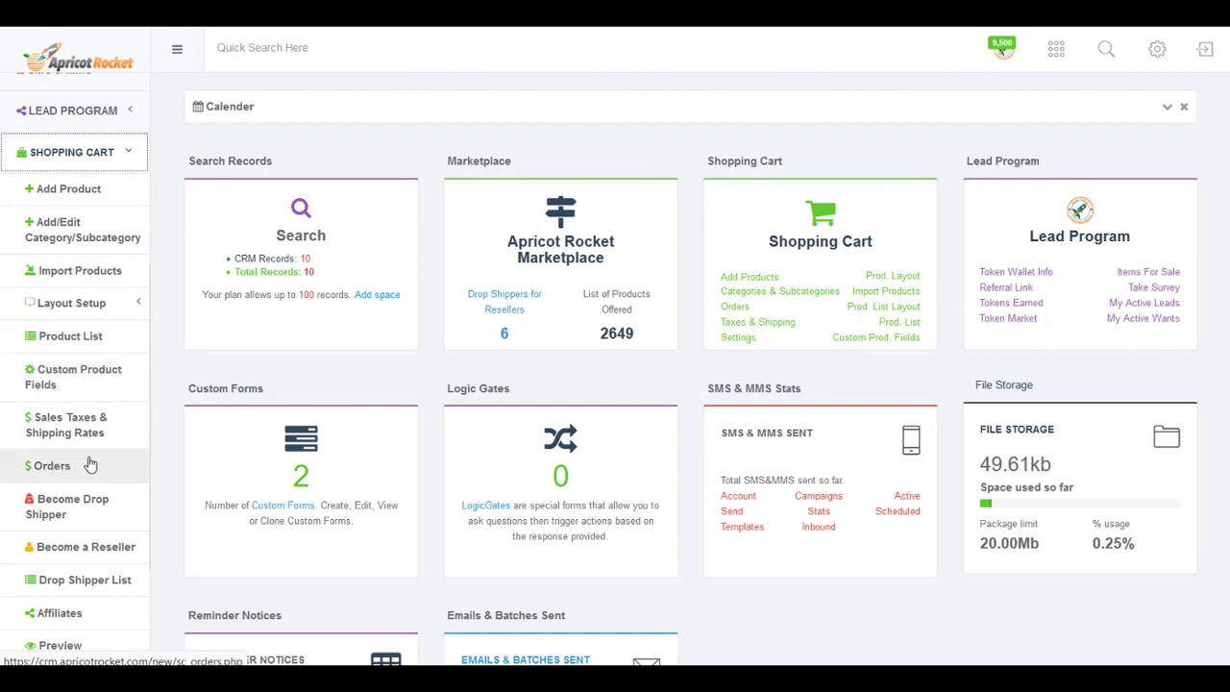
scroll(88, 469, "down", 2)
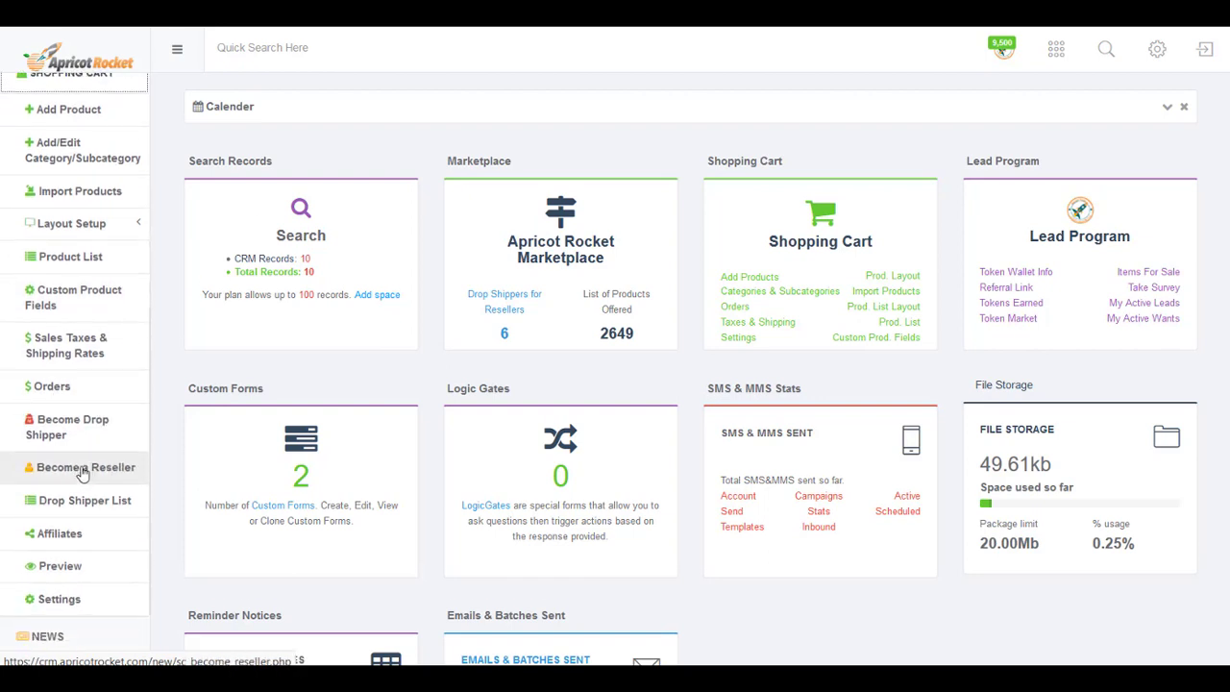
left_click(60, 602)
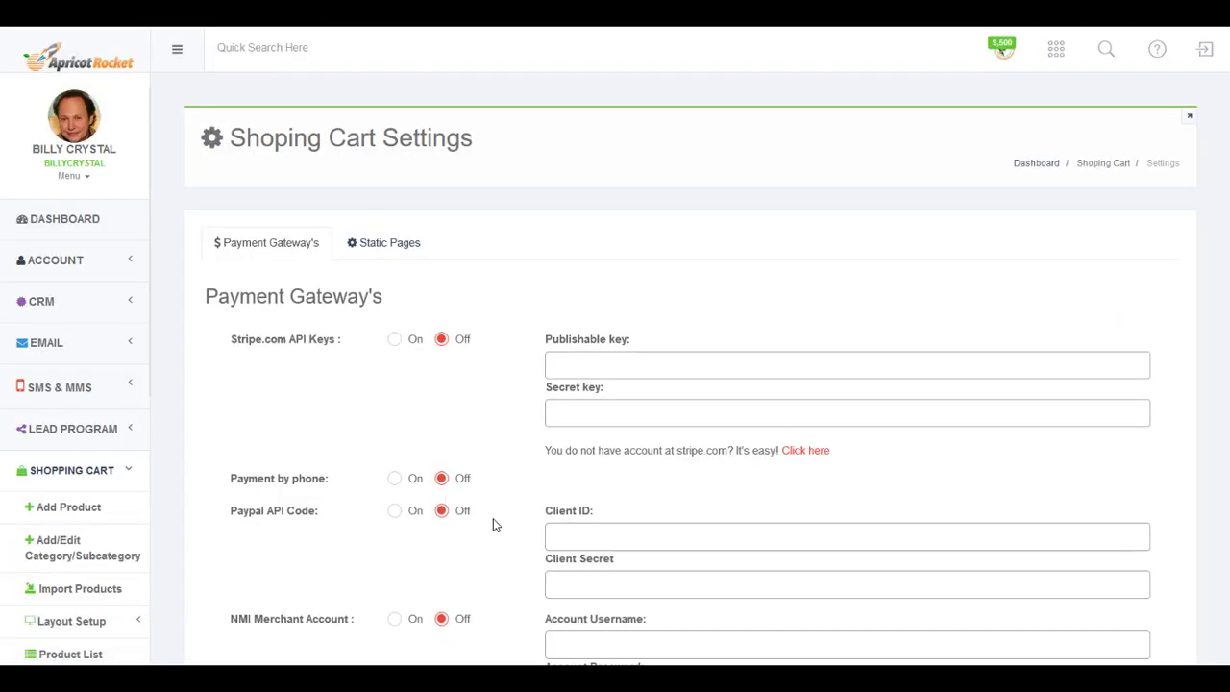
Turn on Payment by phone in the payment gateway settings.
scroll(494, 527, "down", 2)
scroll(494, 535, "down", 1)
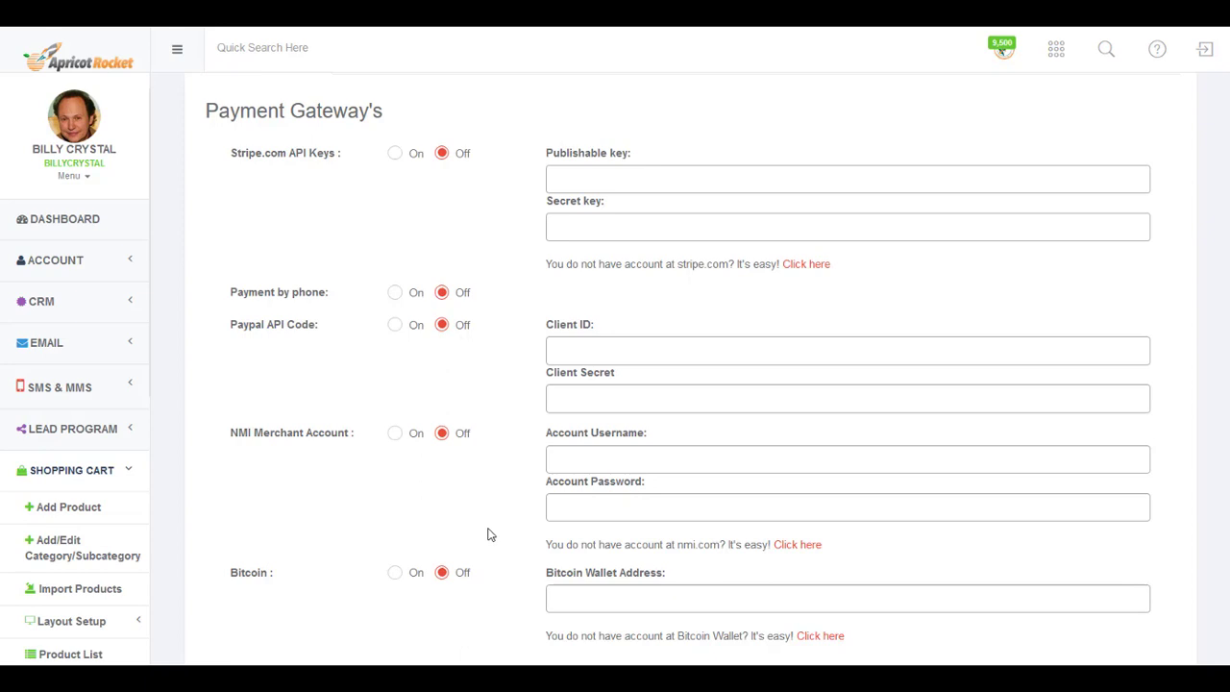
left_click(805, 268)
left_click(394, 292)
Enter the confirmation e-mail footer text "Thanks. We will get in touch with you shortly to make sure you got the product.".
scroll(347, 229, "down", 2)
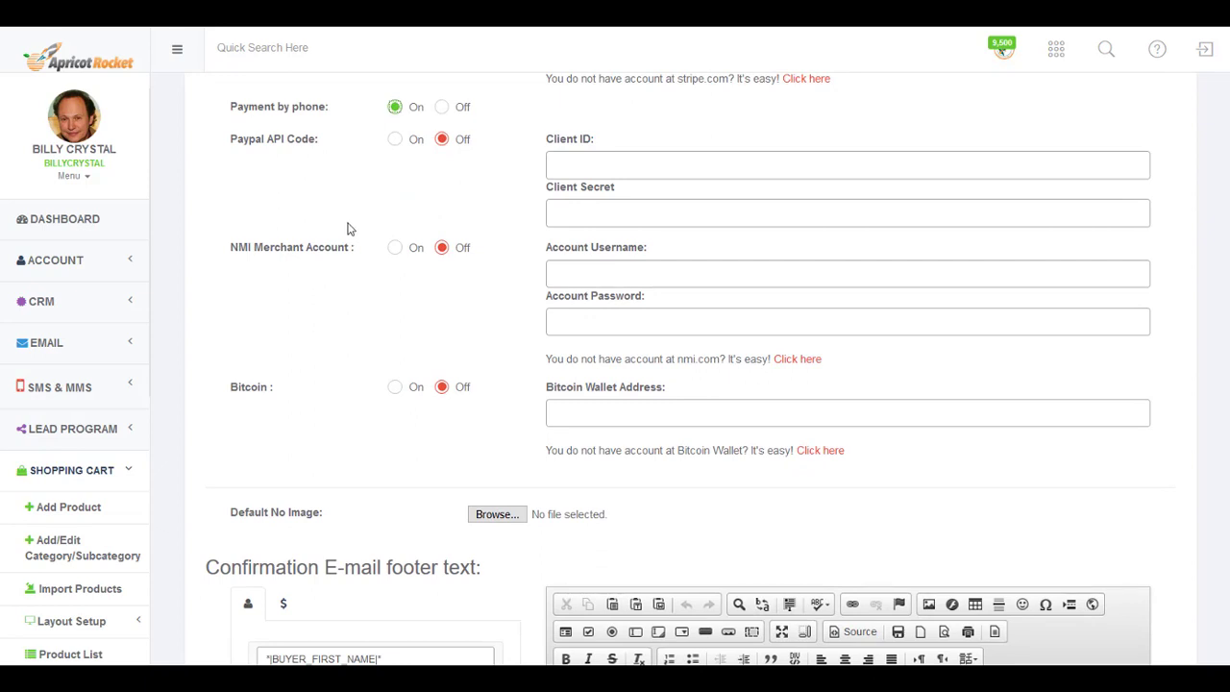
scroll(348, 229, "down", 3)
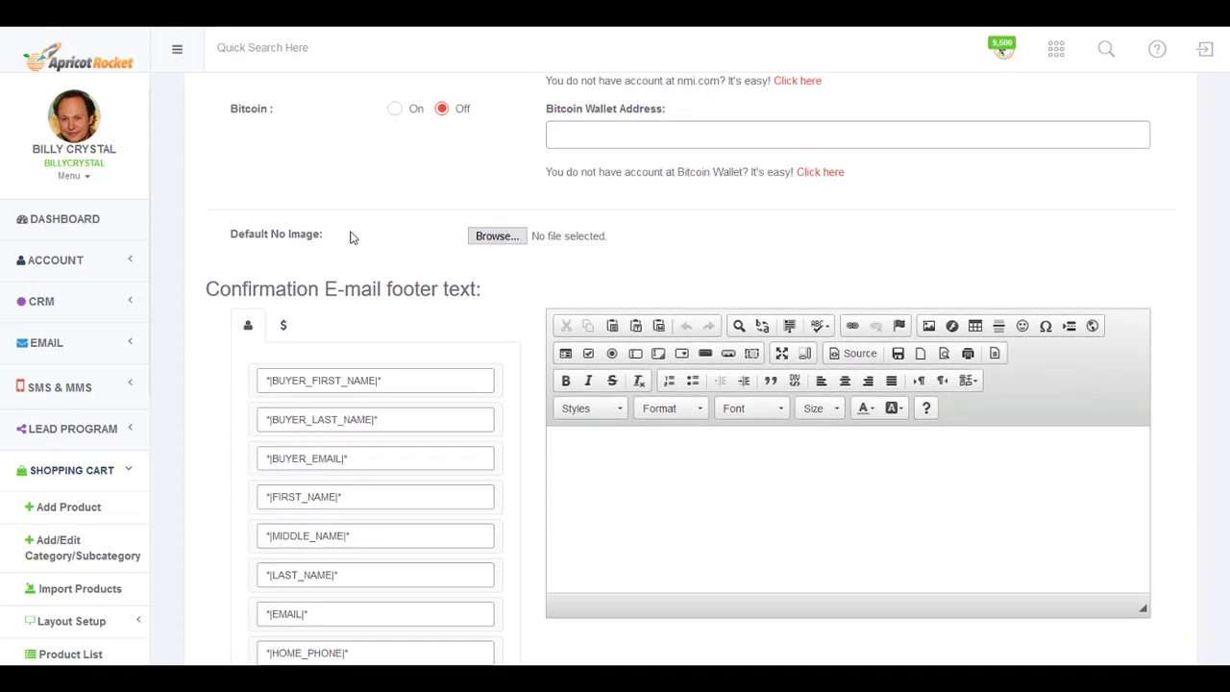
scroll(351, 240, "down", 1)
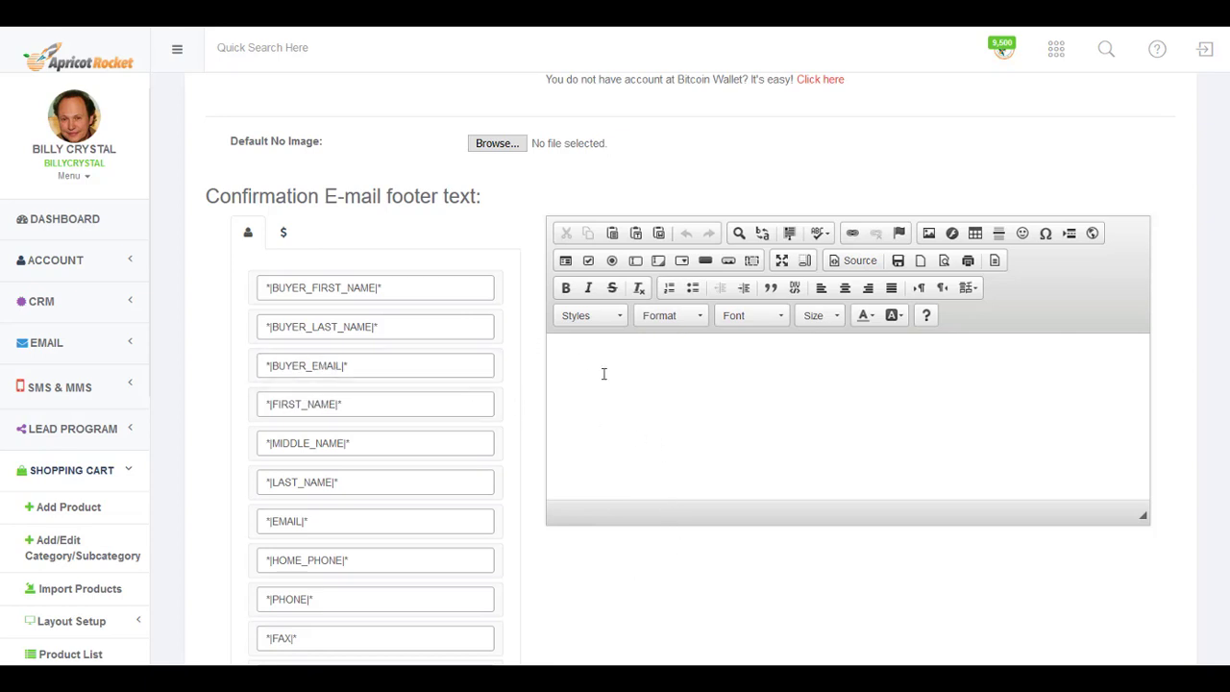
left_click(652, 372)
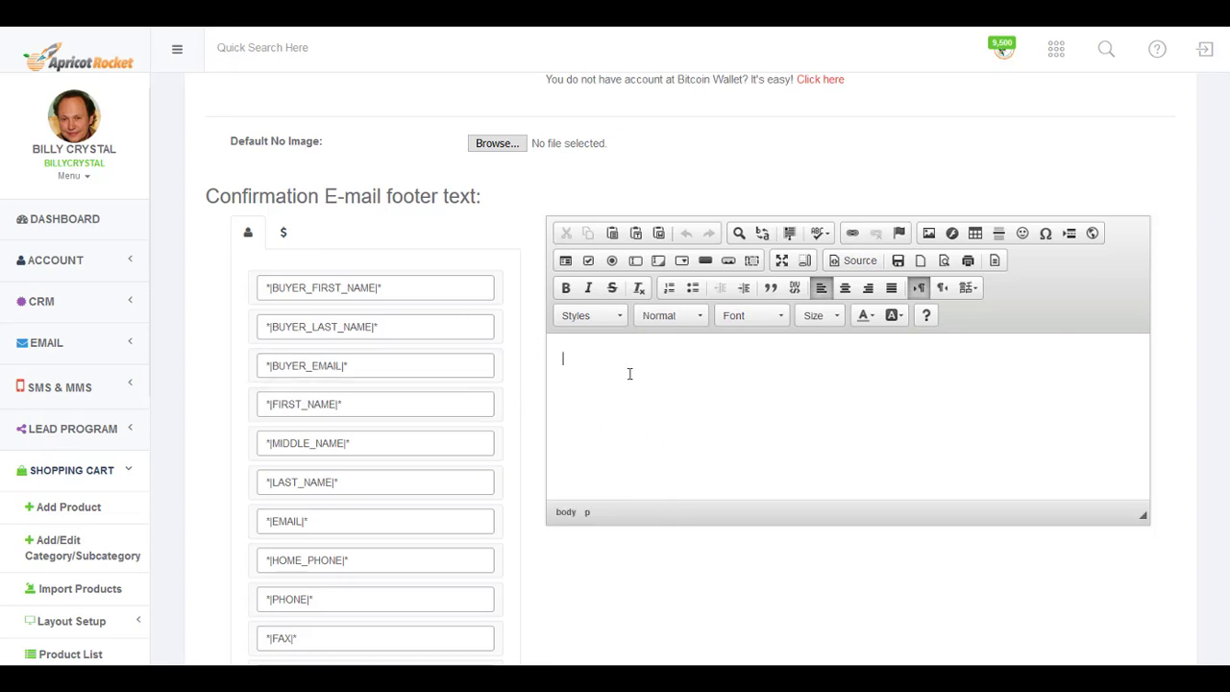
type("Thanks.")
key("BackSpace")
type(". We will get in touch with")
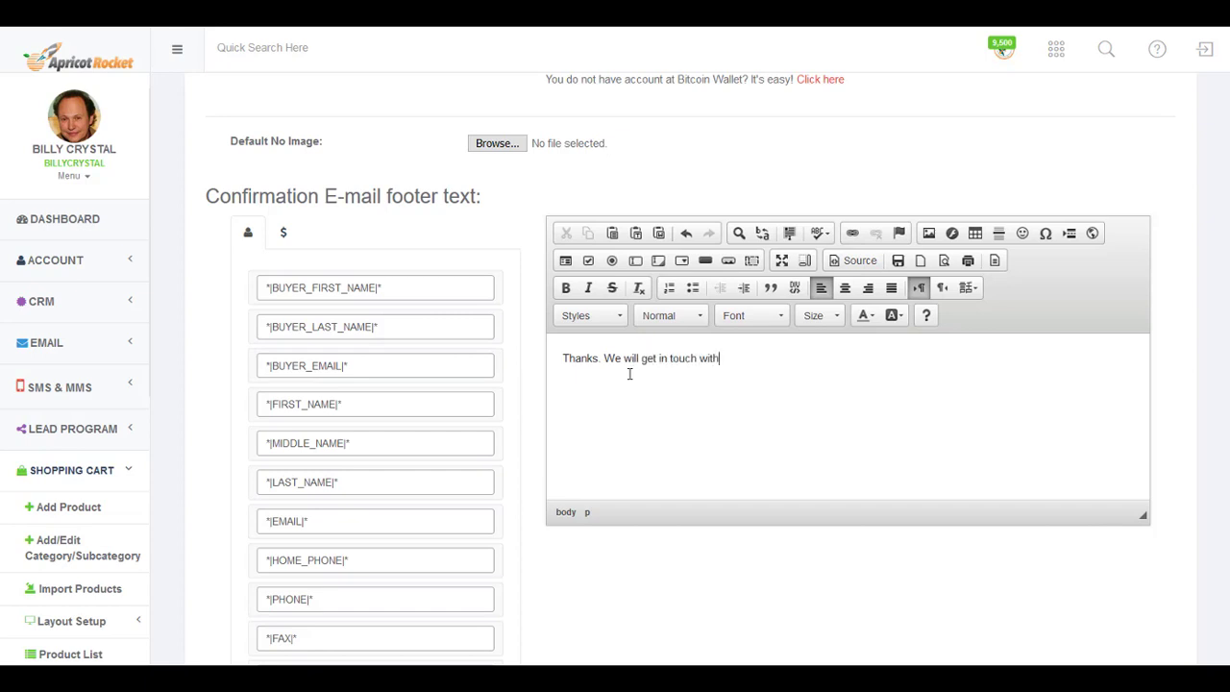
type(" you shortly to make sure you got the product.")
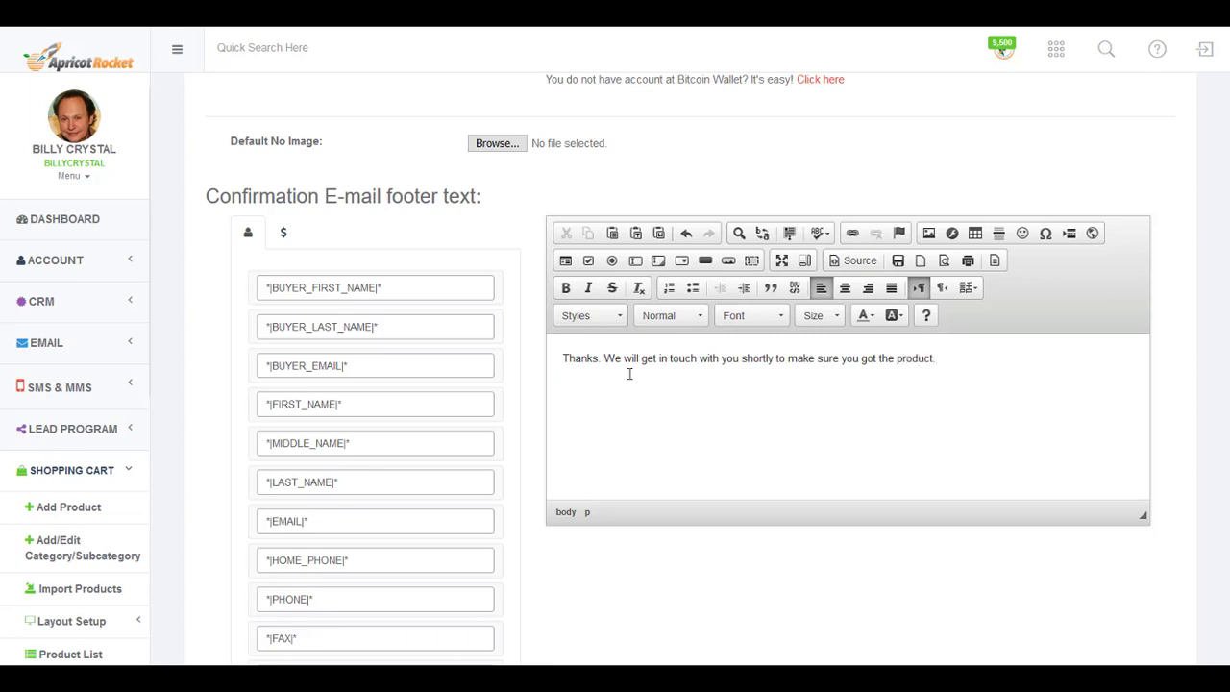
Format the whole footer sentence in Arial at font size 16.
left_click_drag(956, 358, 515, 360)
left_click(834, 315)
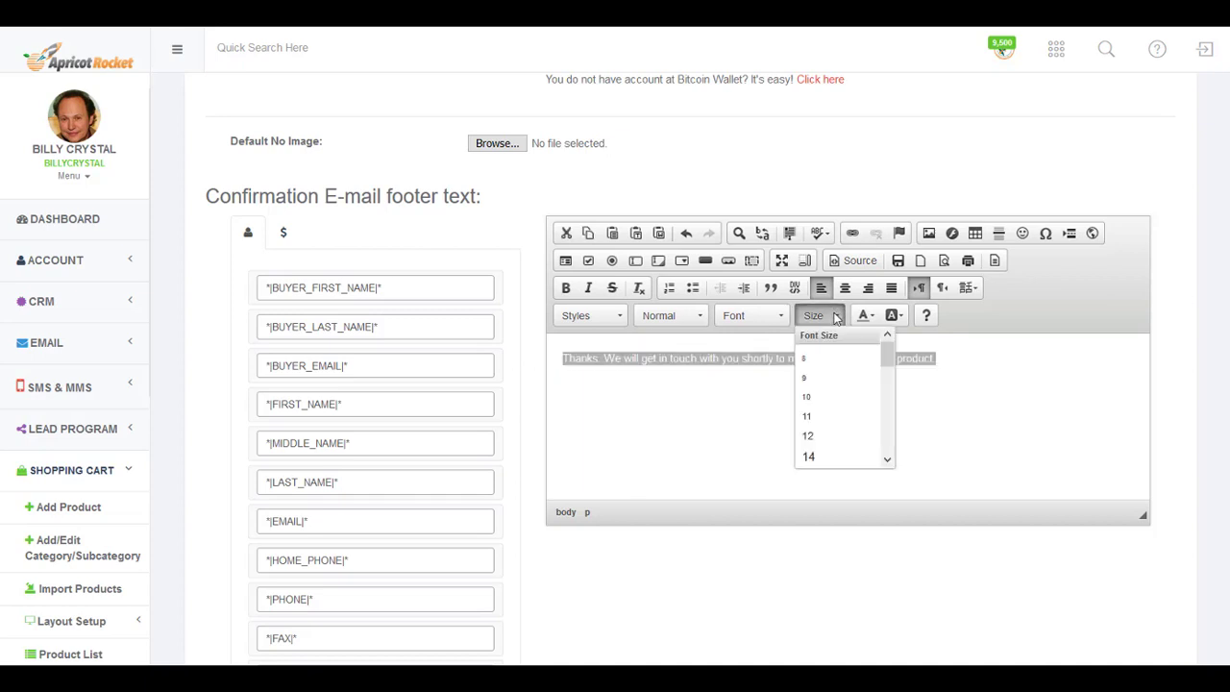
scroll(828, 449, "down", 2)
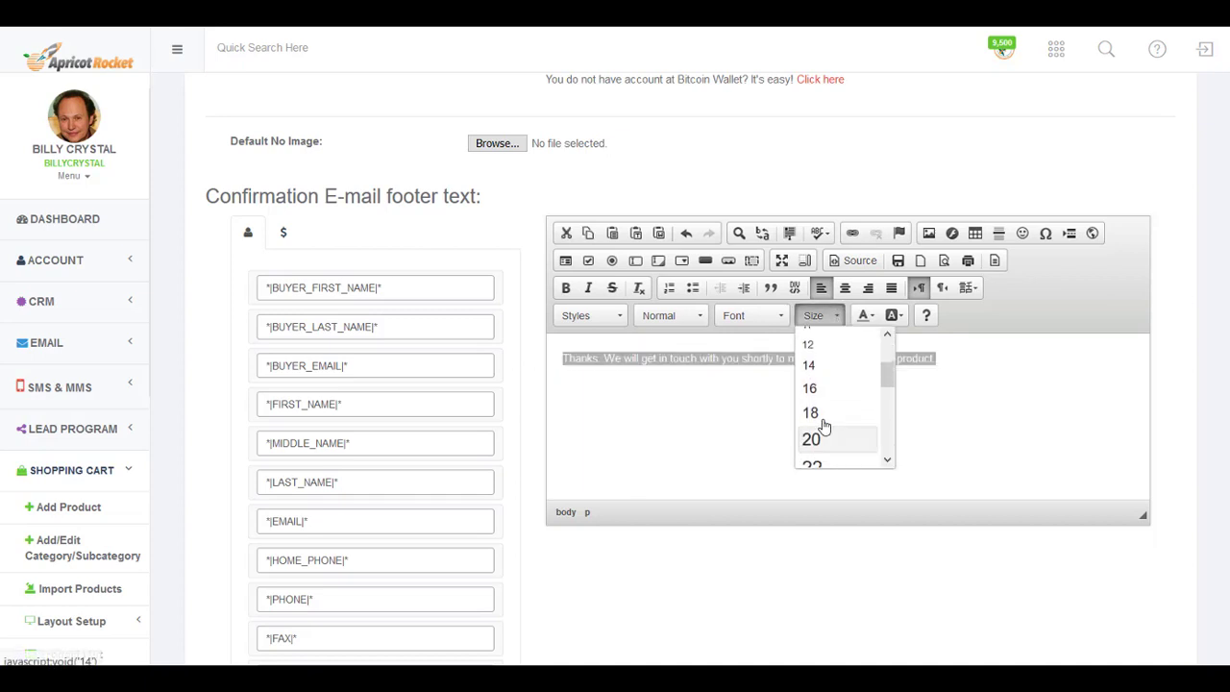
left_click(810, 387)
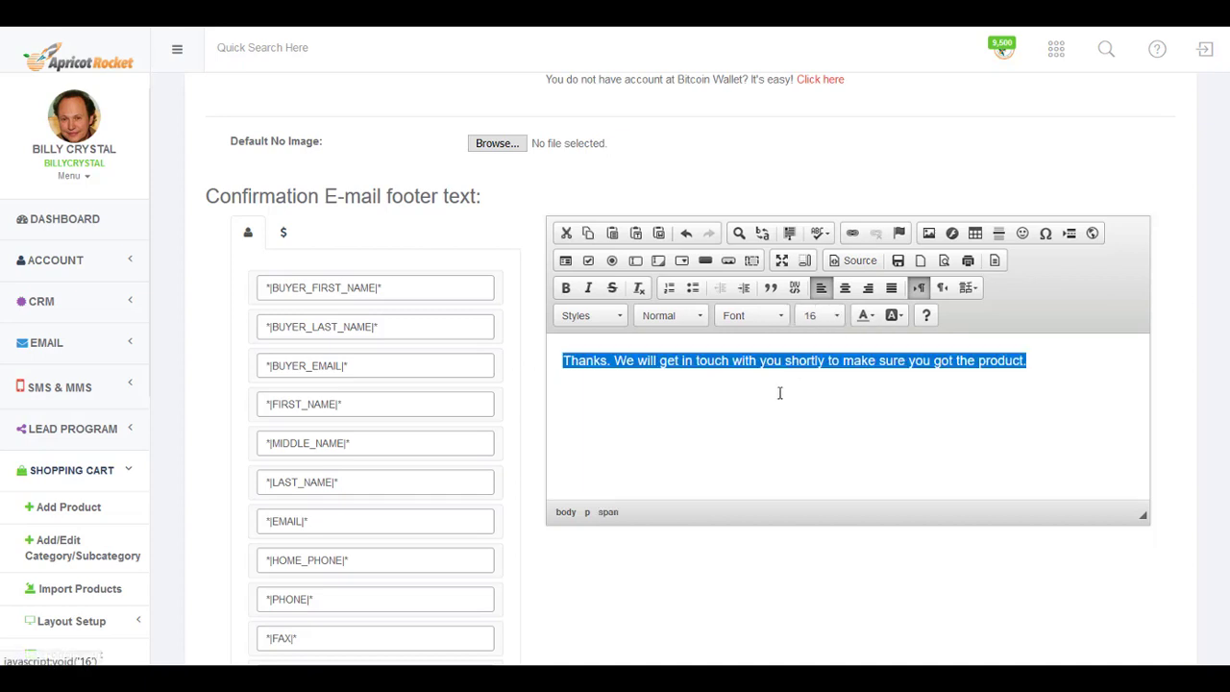
left_click(750, 317)
scroll(755, 349, "down", 1)
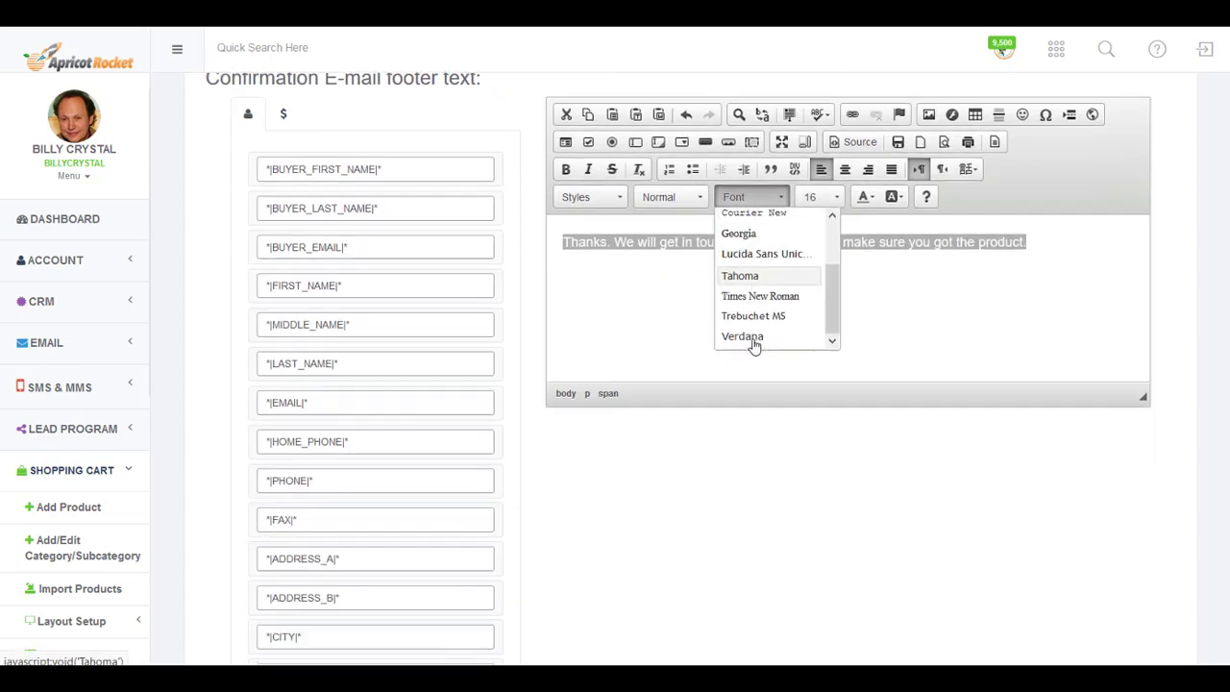
scroll(756, 348, "up", 1)
scroll(755, 399, "up", 2)
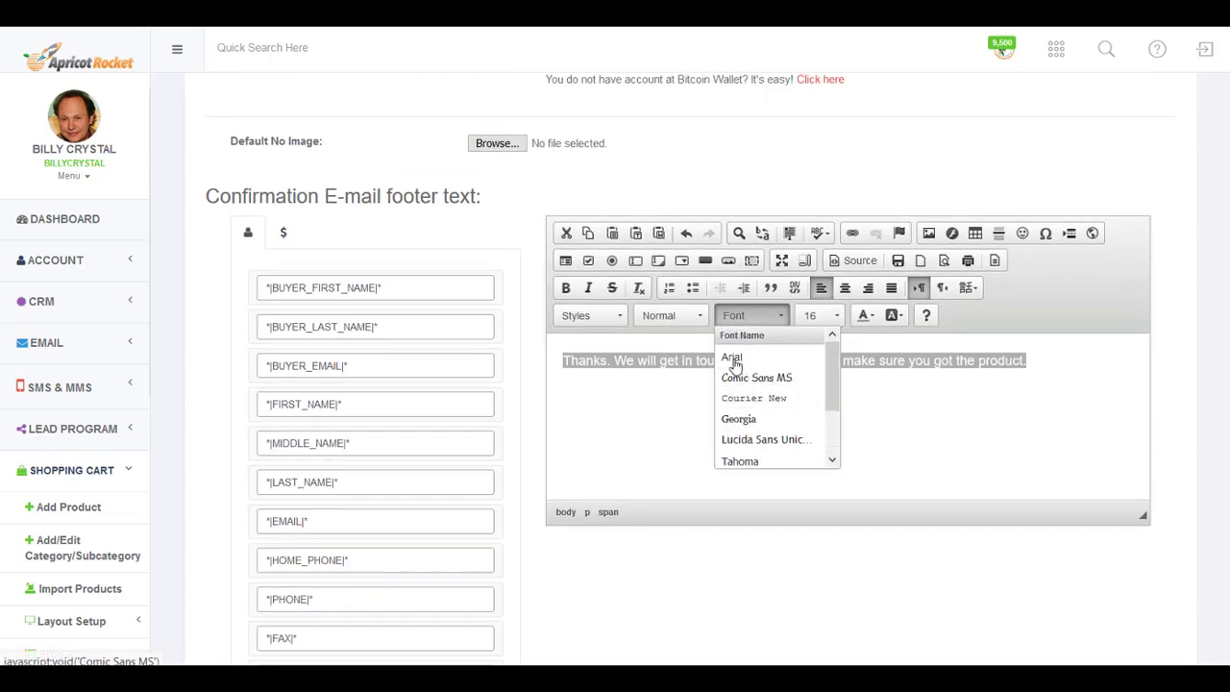
left_click(735, 356)
left_click(763, 422)
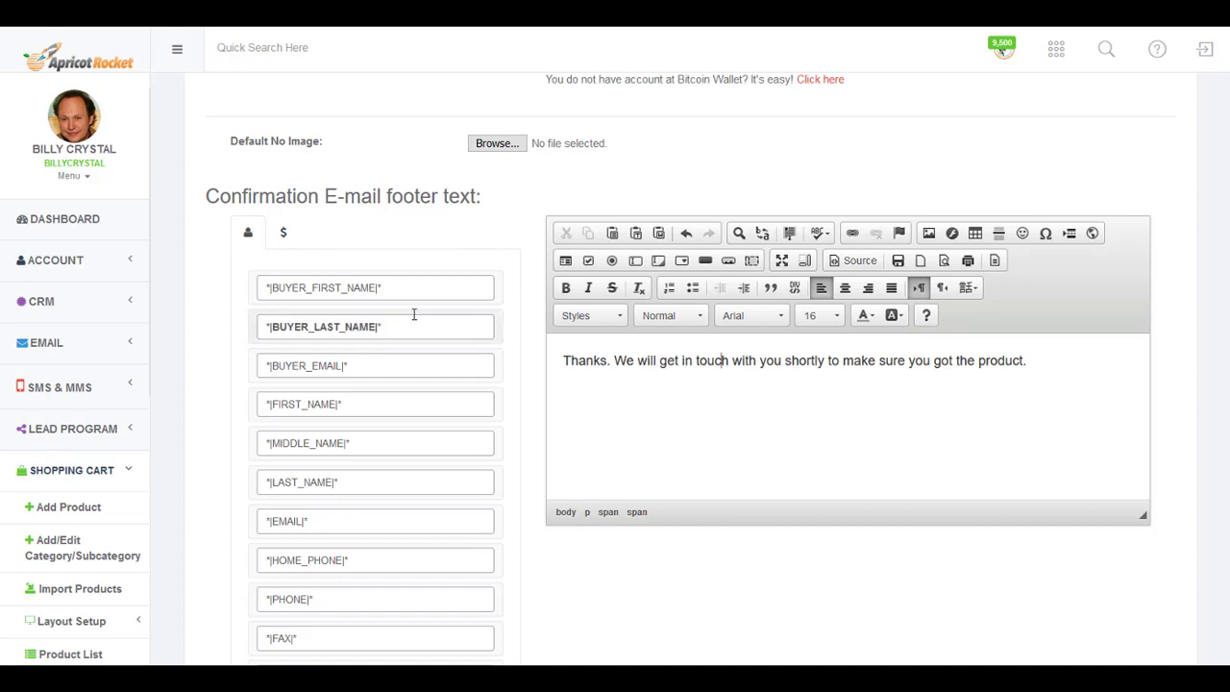
Copy the *|BUYER_FIRST_NAME|* merge tag and paste it in front of "Thanks" in the footer text.
left_click(406, 287)
key("ctrl+a")
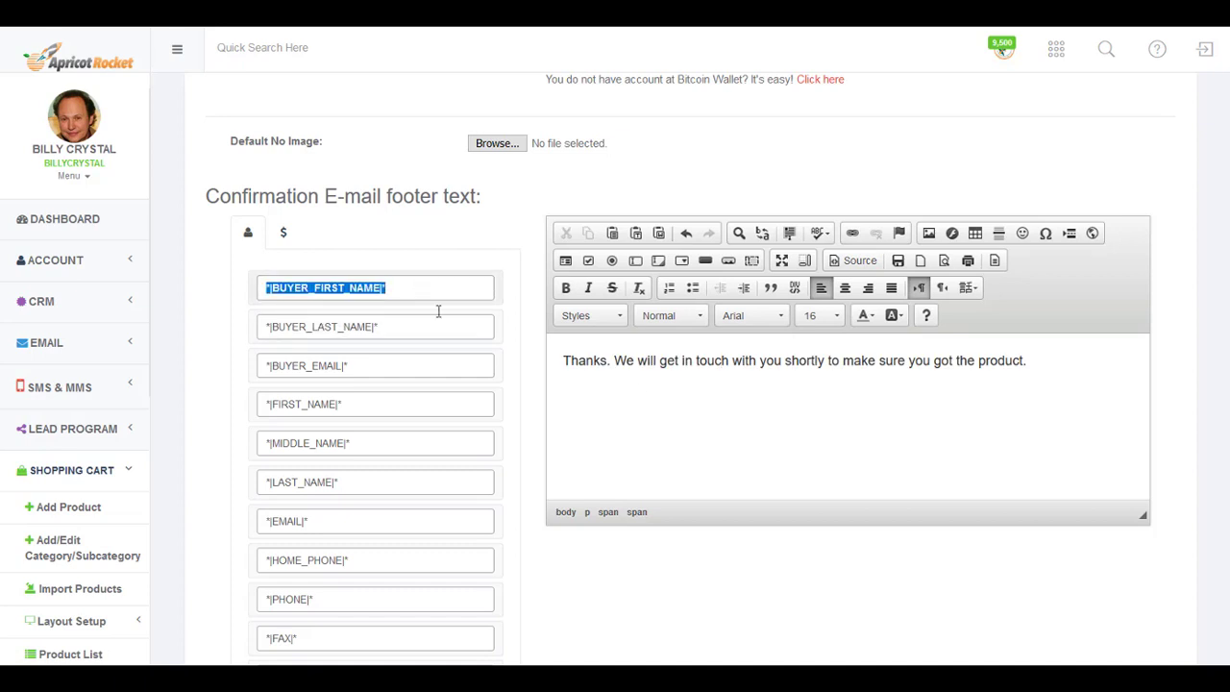
right_click(351, 285)
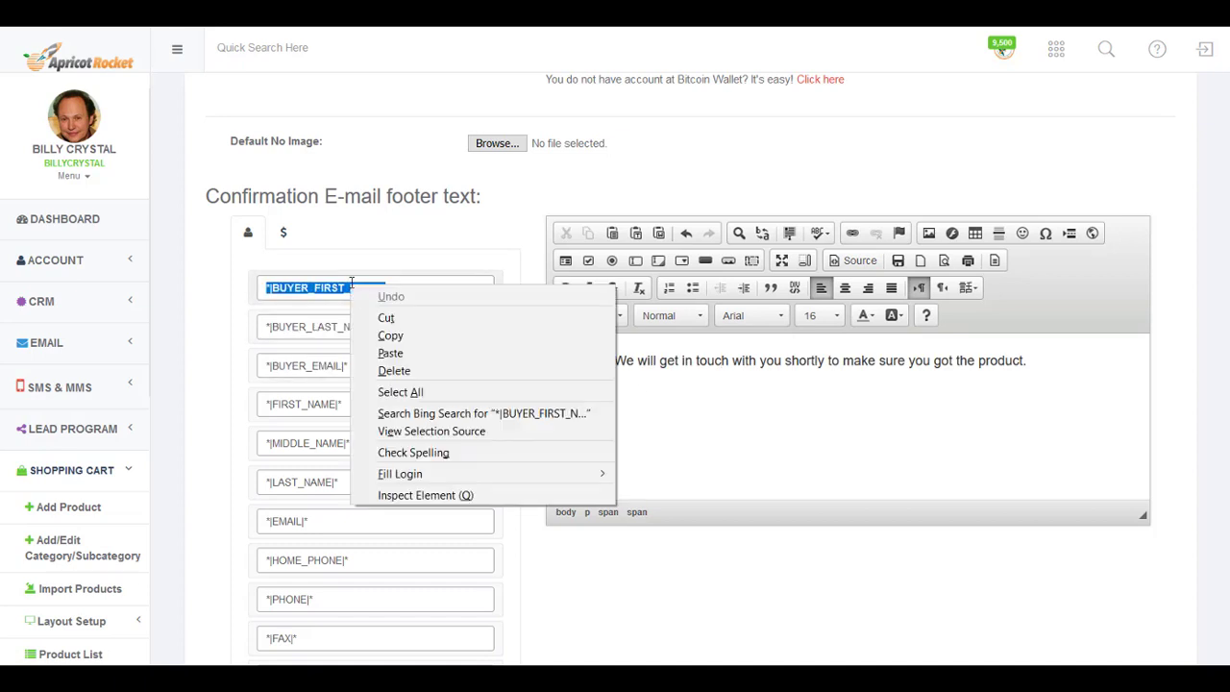
left_click(388, 332)
left_click(554, 360)
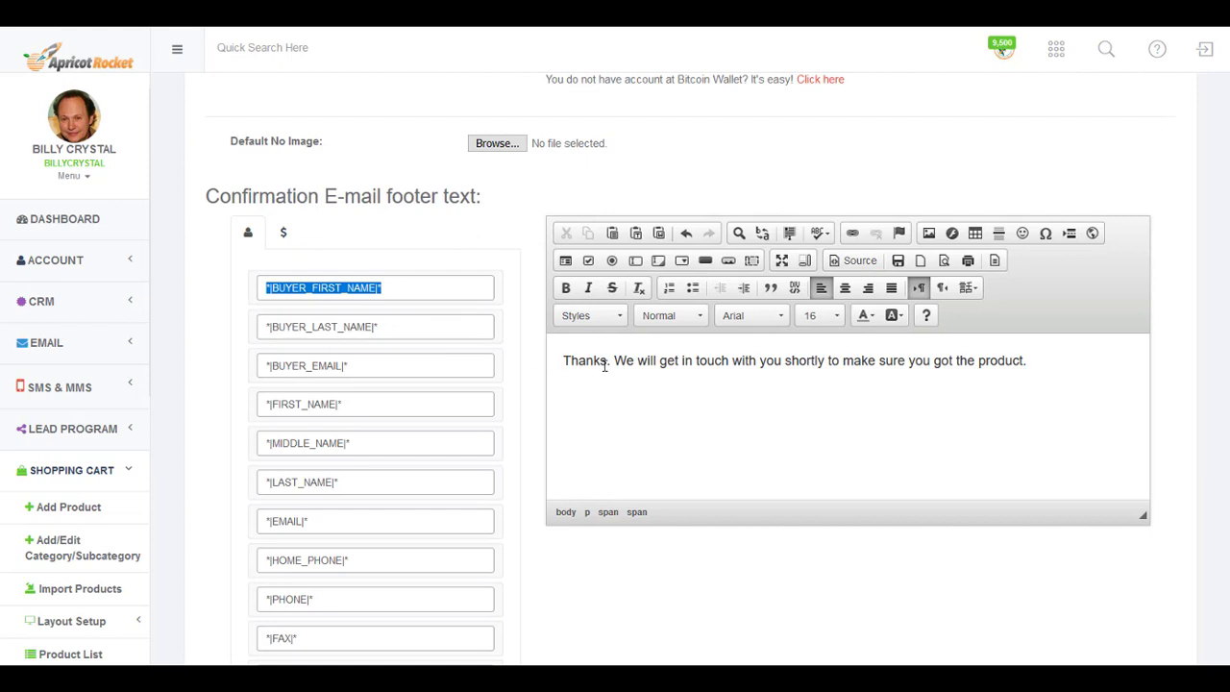
key("ctrl+v")
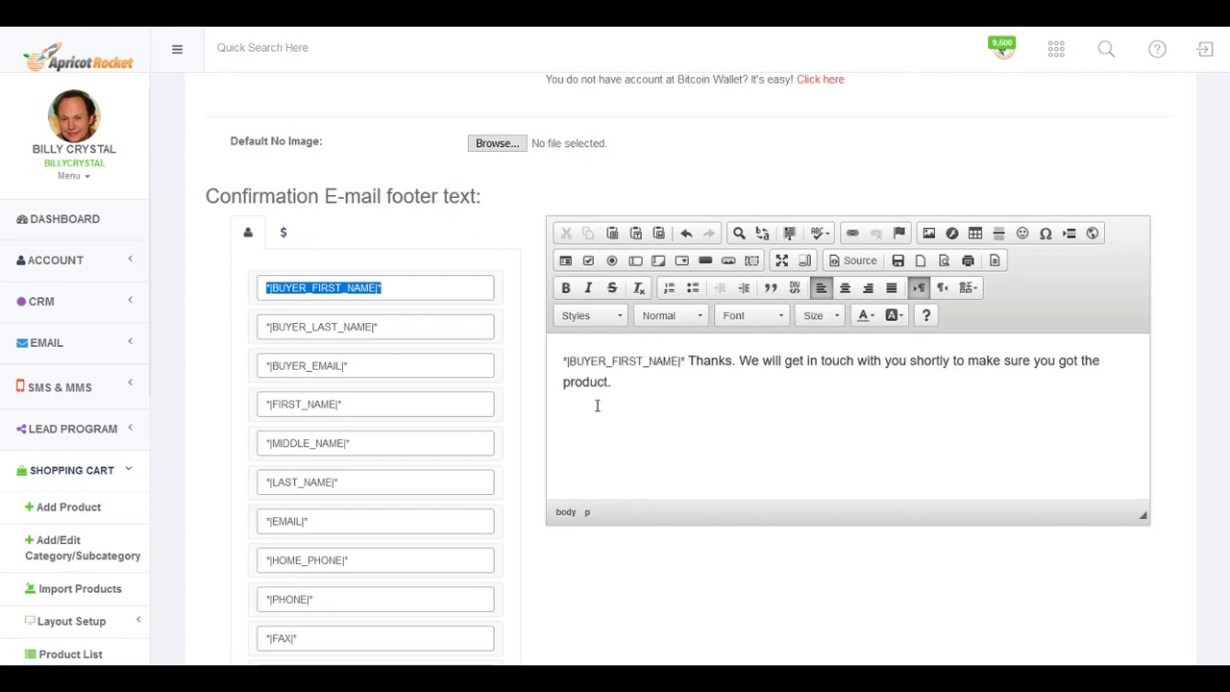
Review the remaining personal merge tags and the company merge tags available for the confirmation e-mail footer.
scroll(428, 437, "down", 2)
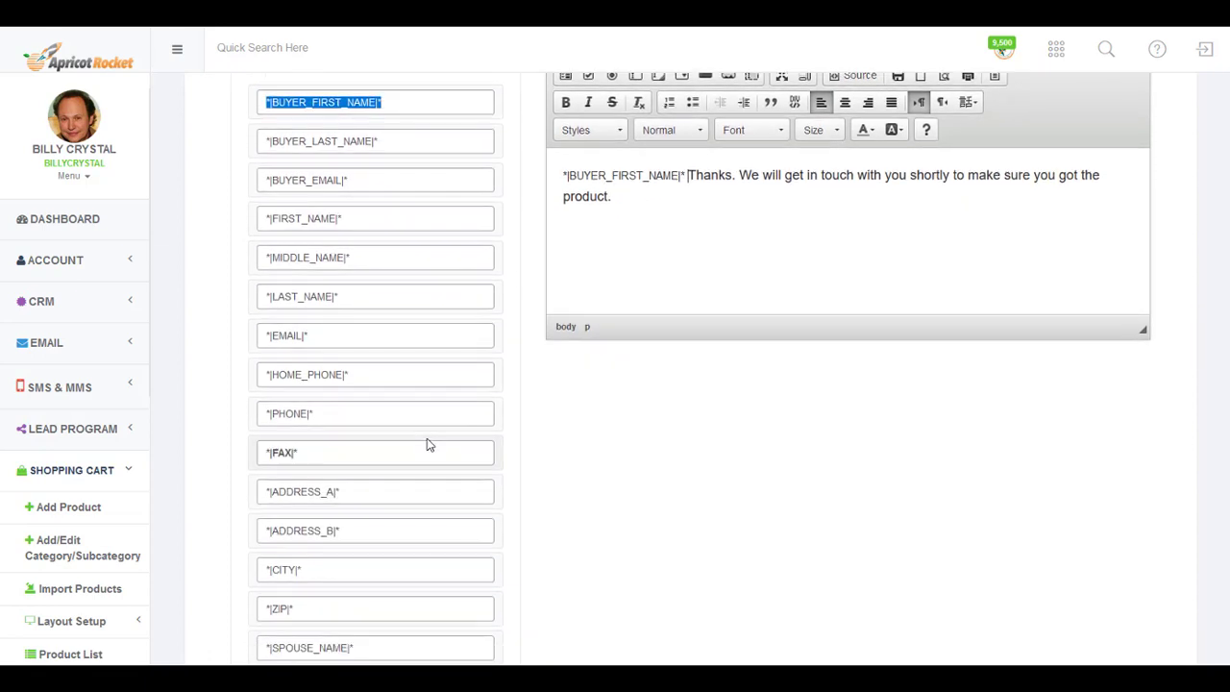
scroll(429, 444, "down", 3)
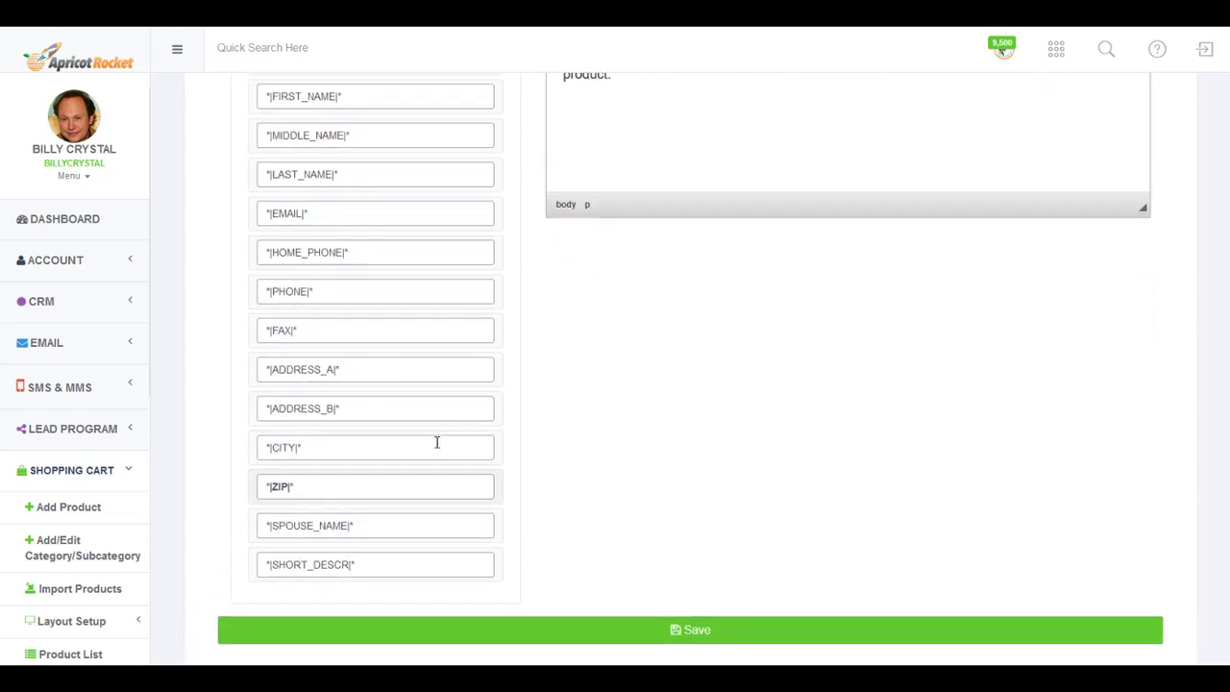
scroll(436, 442, "up", 5)
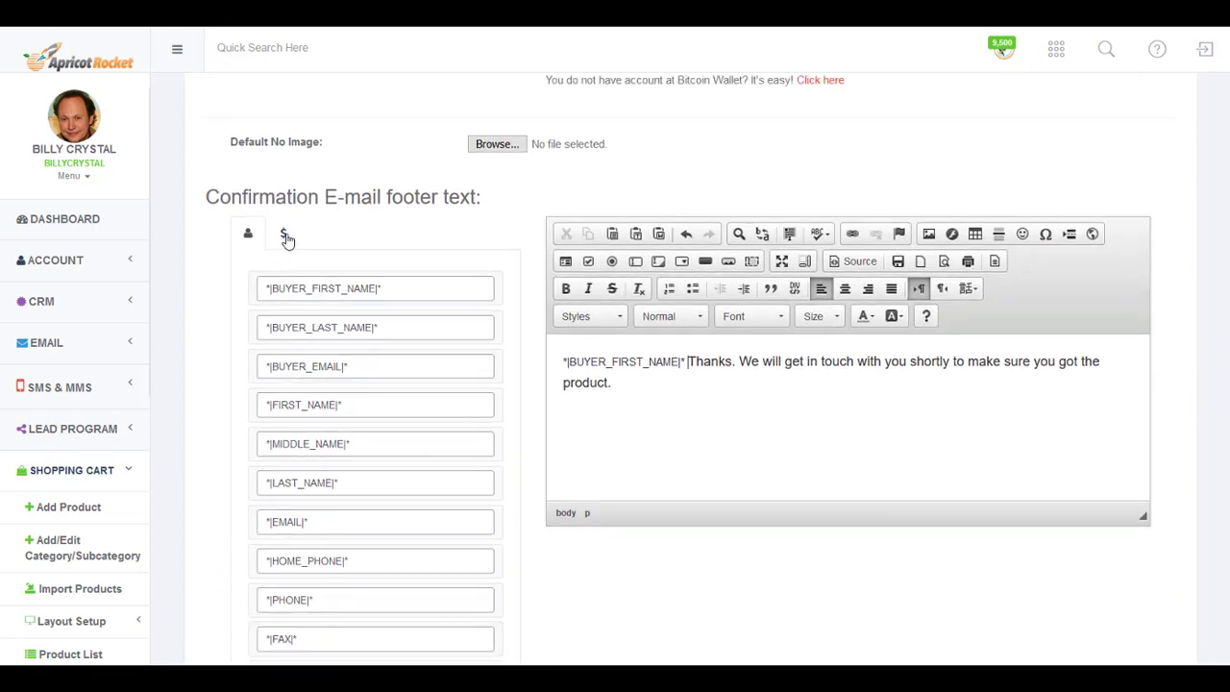
left_click(285, 237)
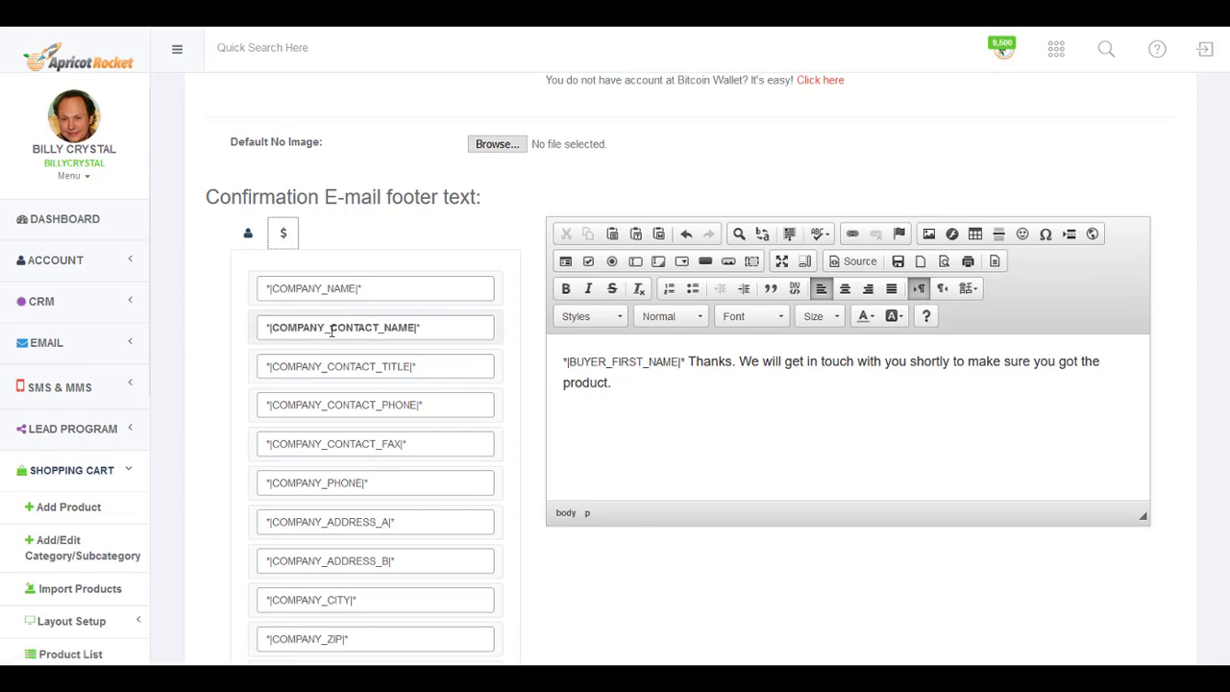
scroll(330, 331, "down", 3)
scroll(332, 350, "up", 3)
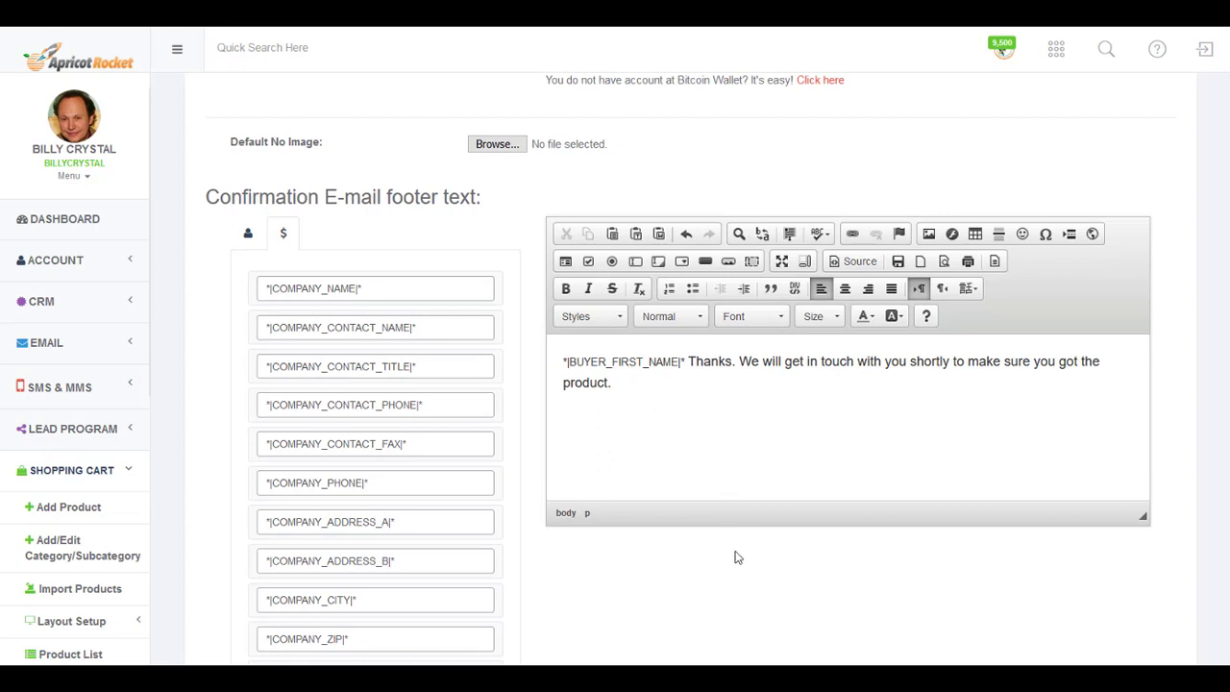
Save the shopping cart settings.
scroll(733, 567, "down", 3)
scroll(716, 573, "down", 1)
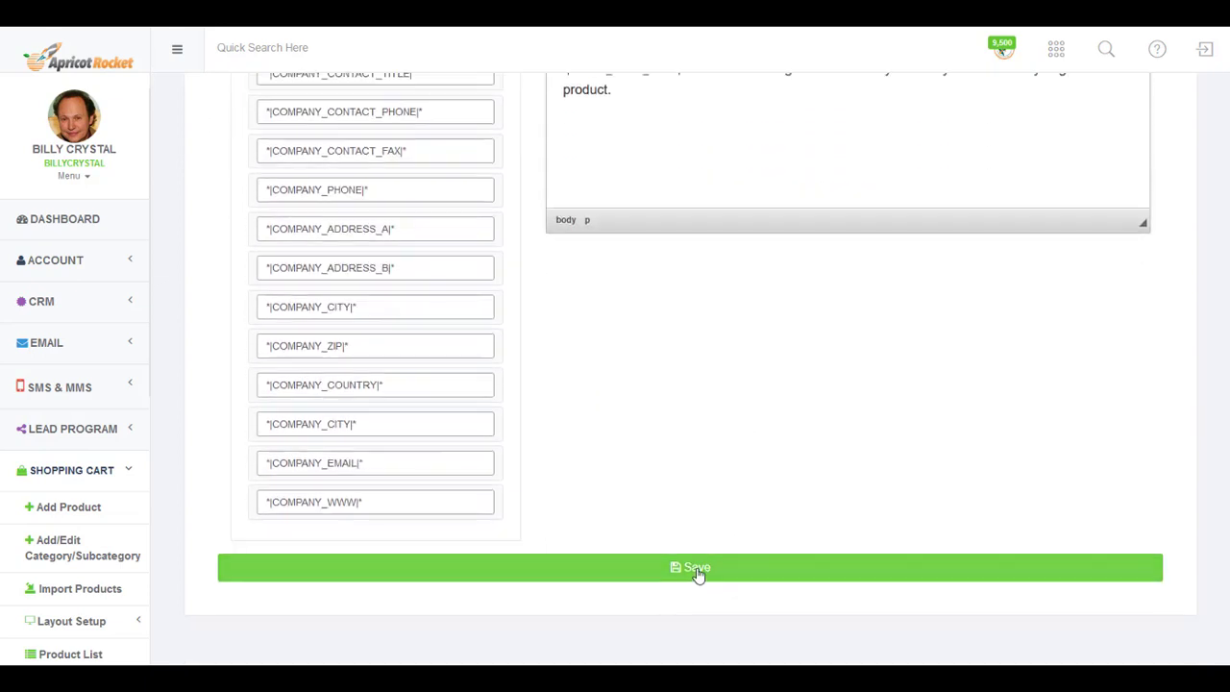
left_click(701, 577)
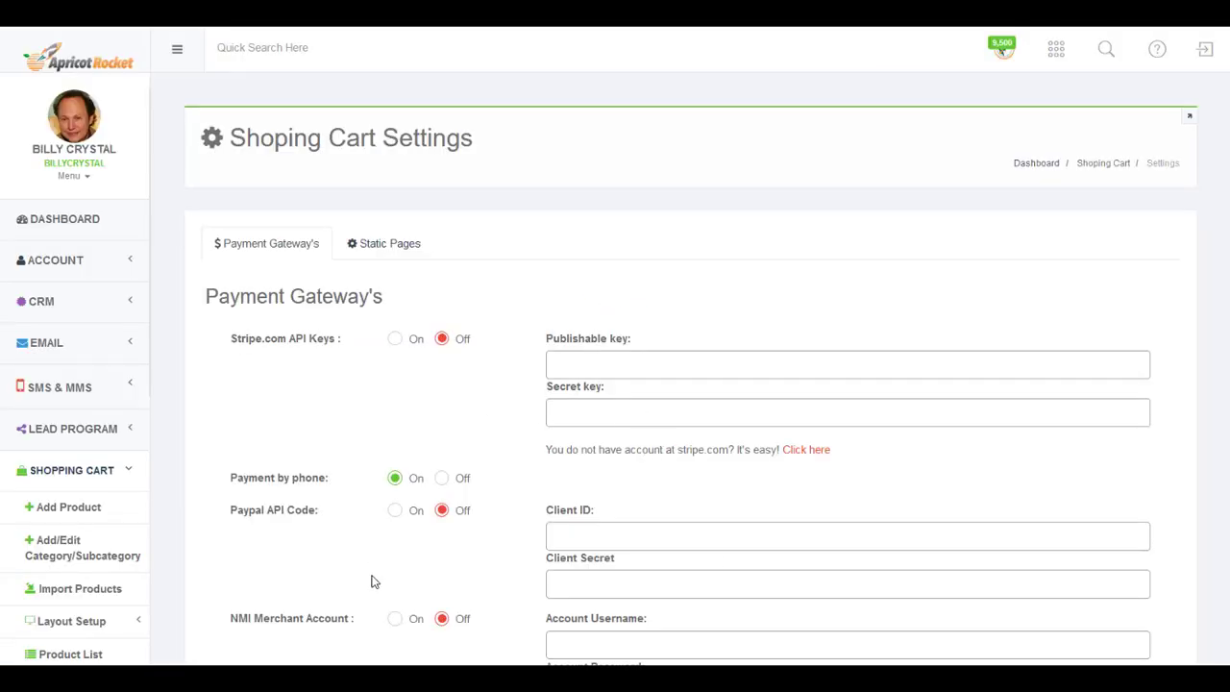
Open Sales Taxes & Shipping Rates and add a new sales tax of 8.25% for Texas.
scroll(82, 467, "down", 3)
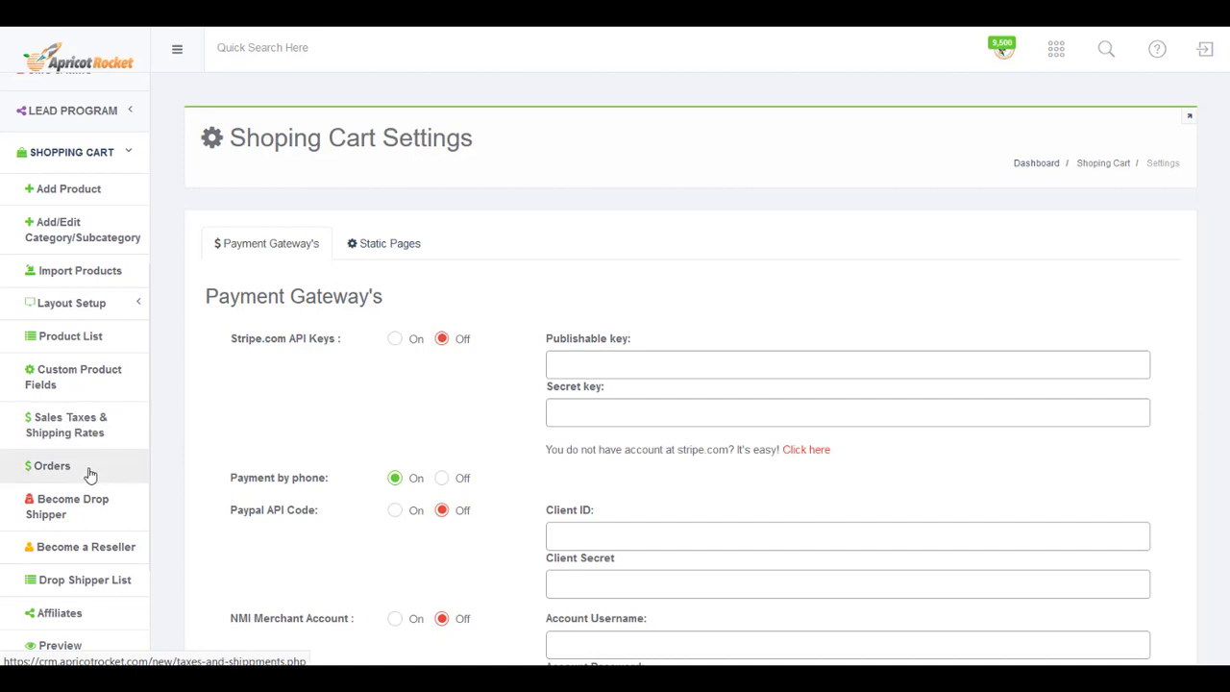
left_click(50, 431)
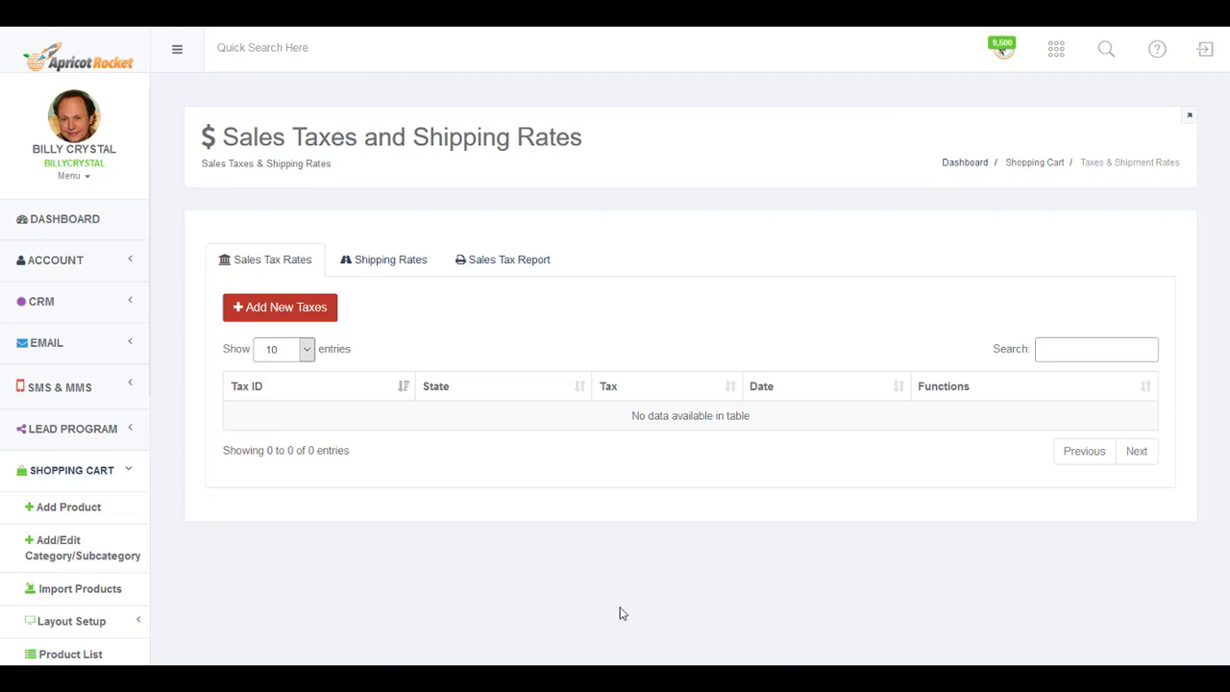
left_click(301, 319)
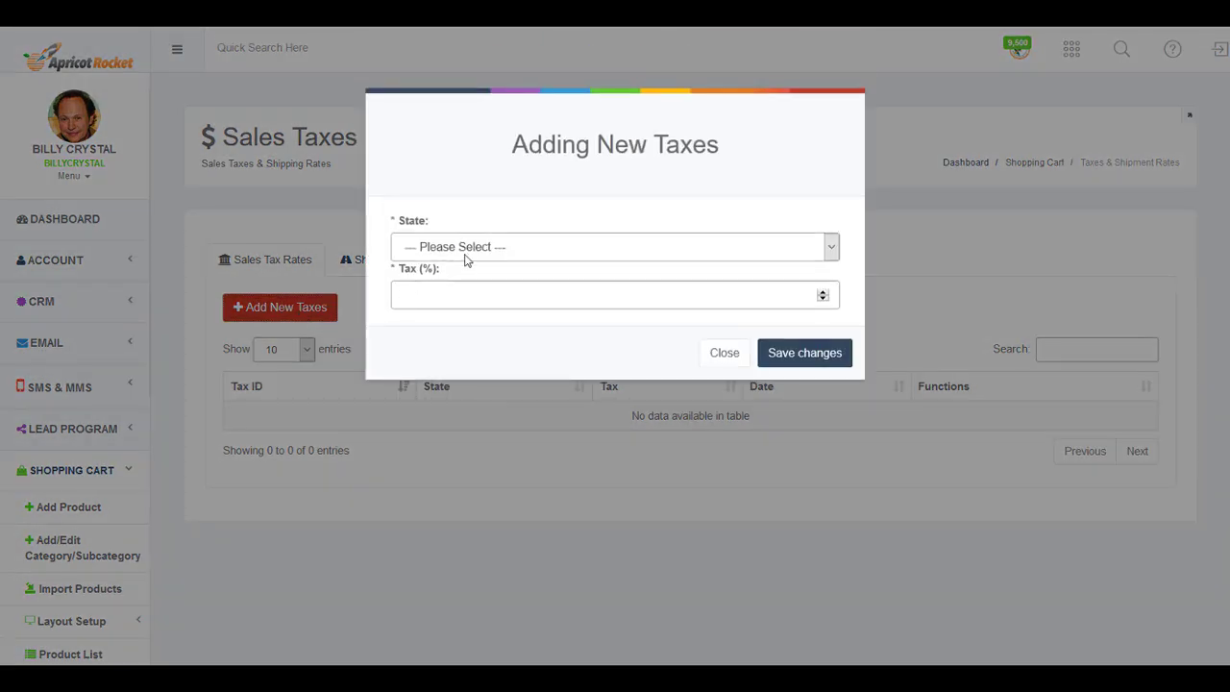
left_click(466, 252)
type("texas")
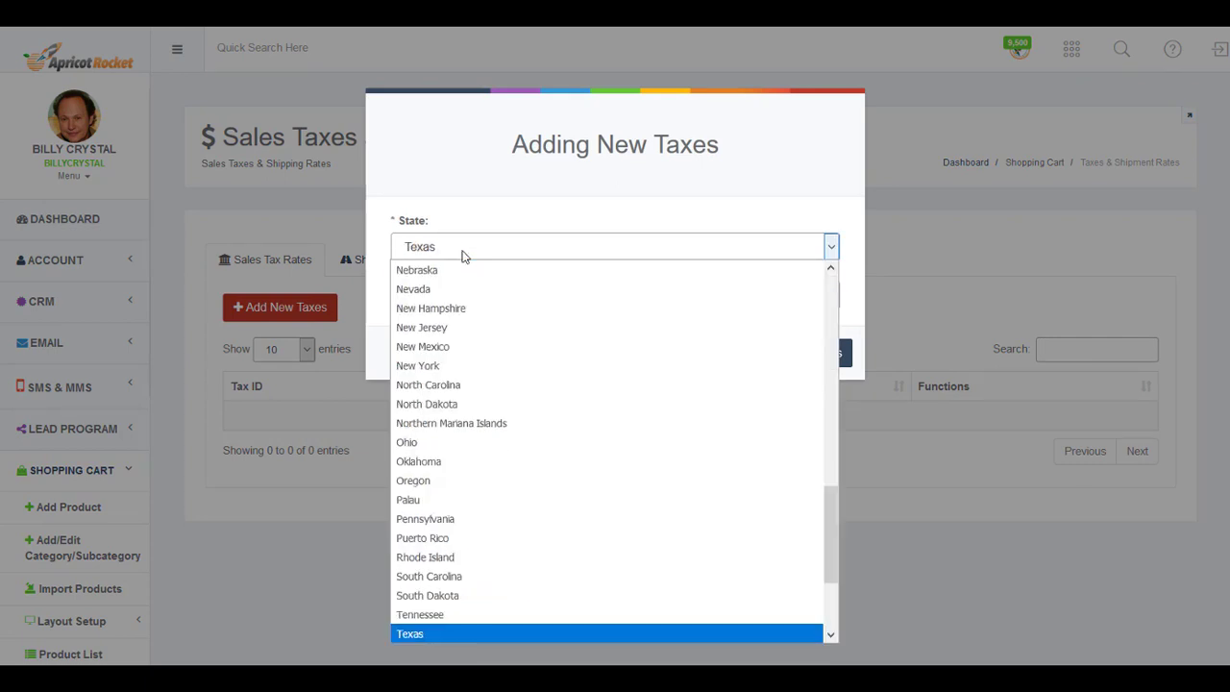
key("Return")
left_click(452, 292)
type("8")
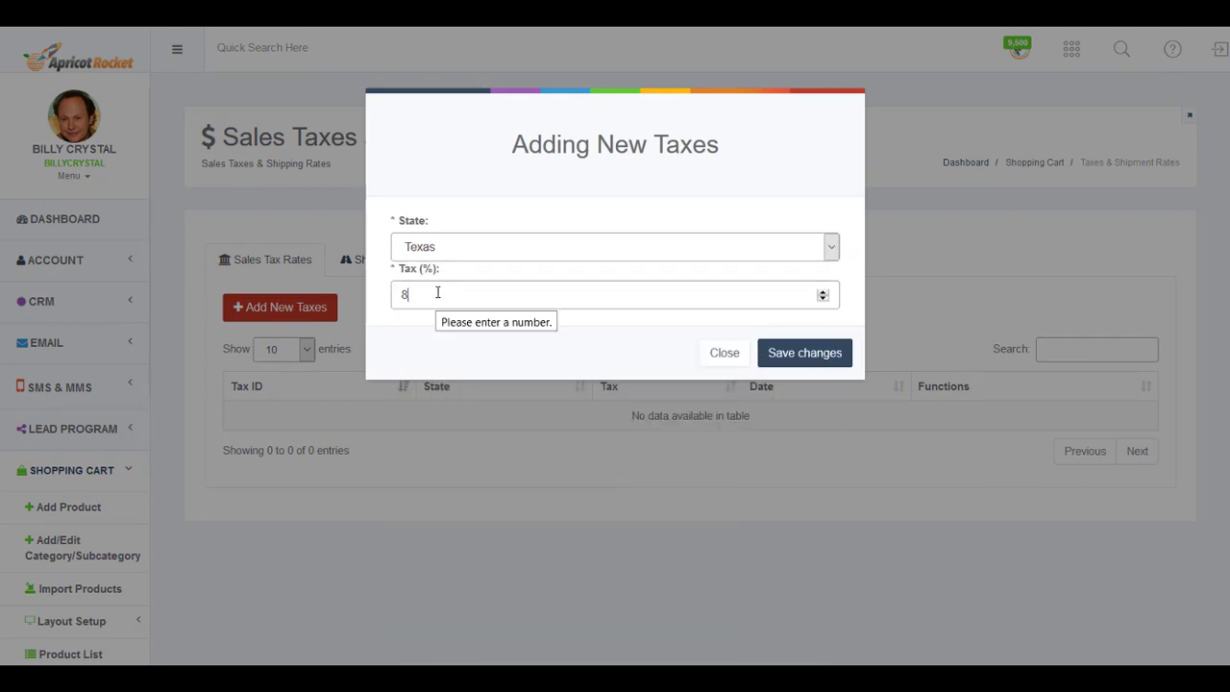
type(".25")
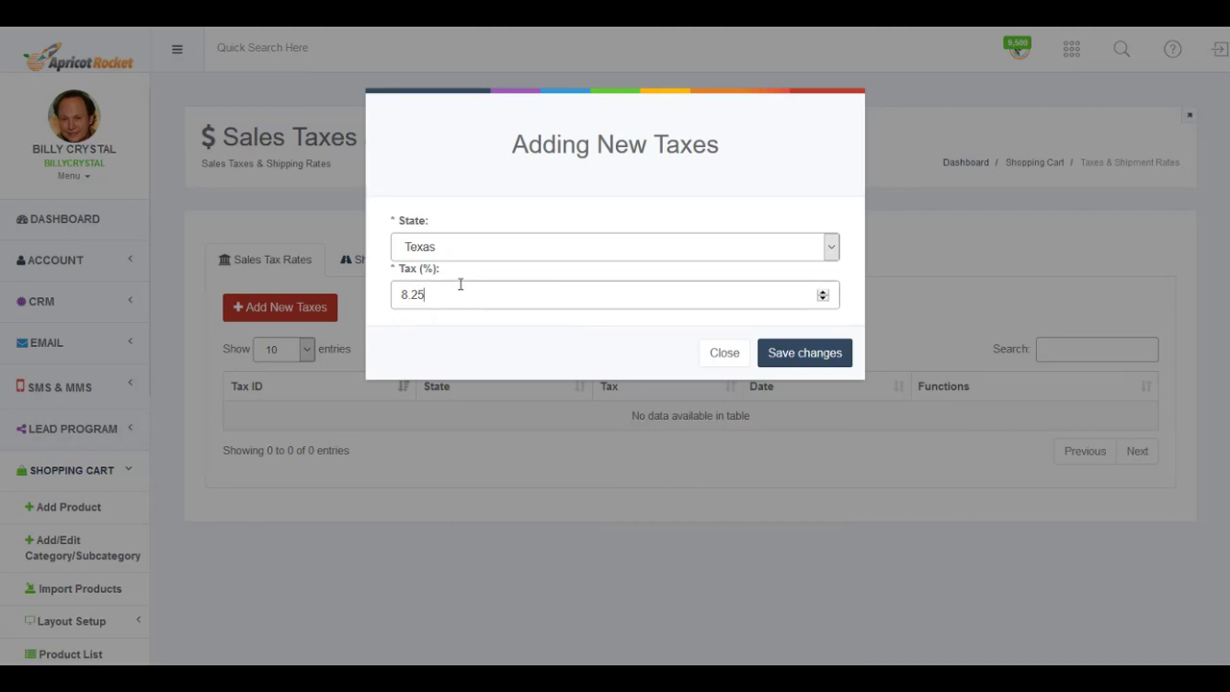
left_click(797, 353)
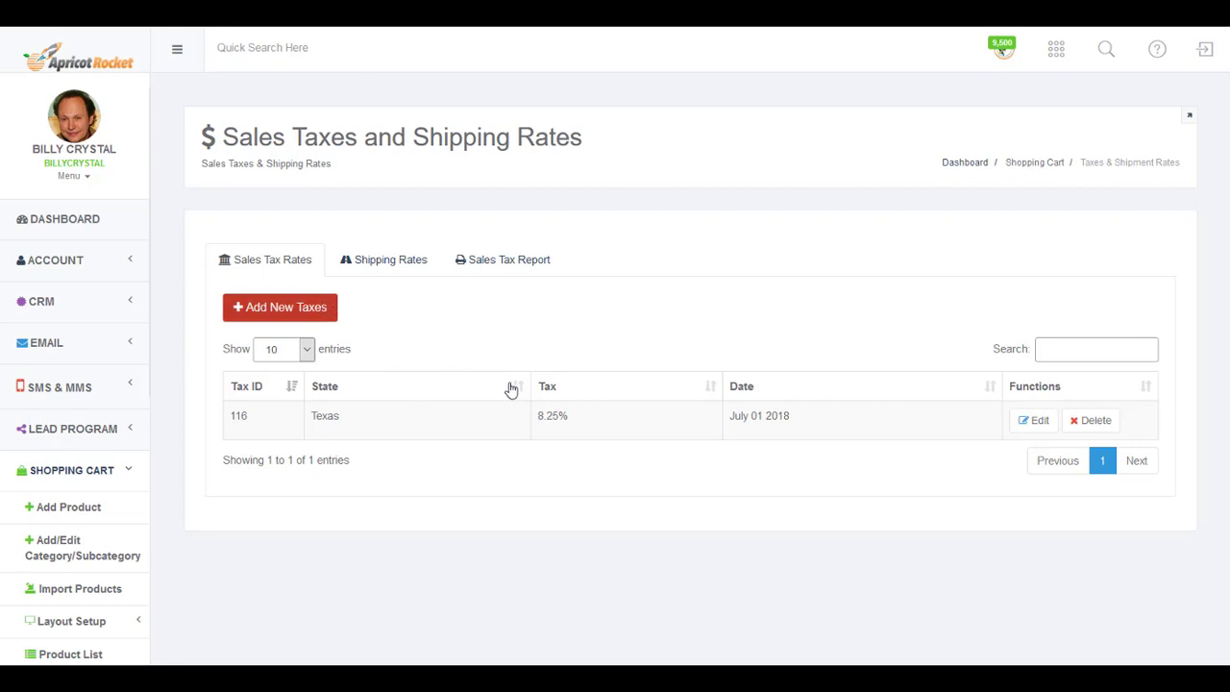
In the shipping rates, try each charging rule and reselect Ignore Non-Standard Shipping Rates and charge Standard Rates based on Sub-Total.
left_click(382, 266)
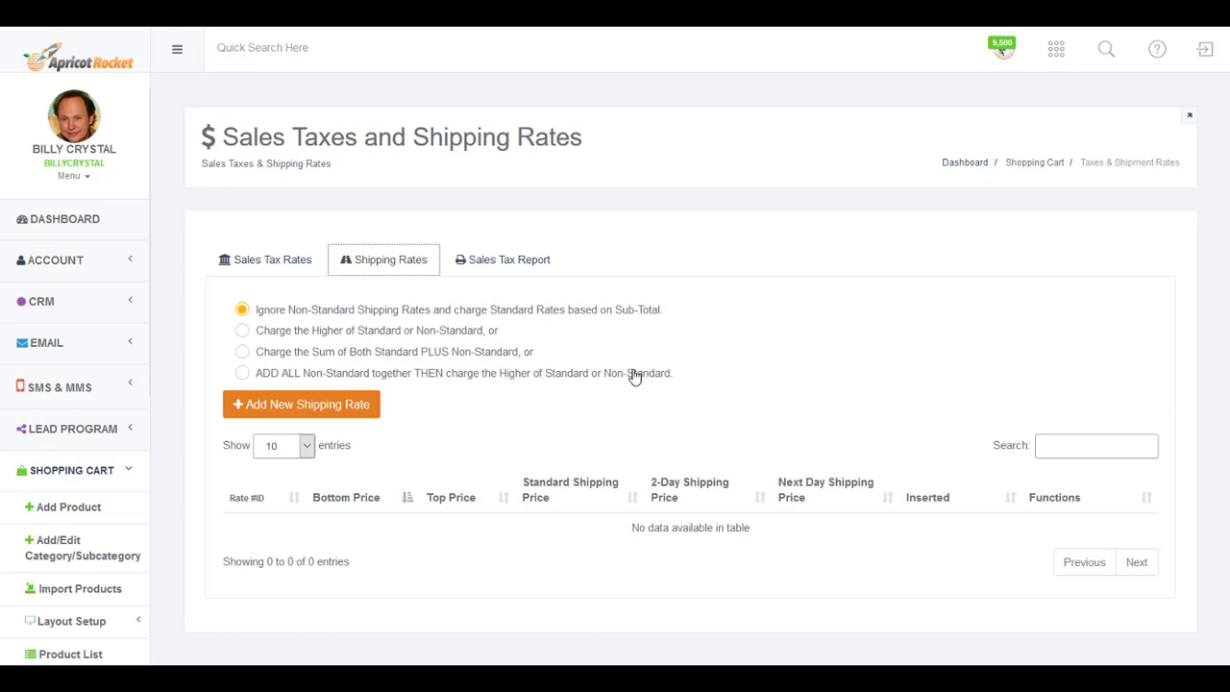
left_click(242, 331)
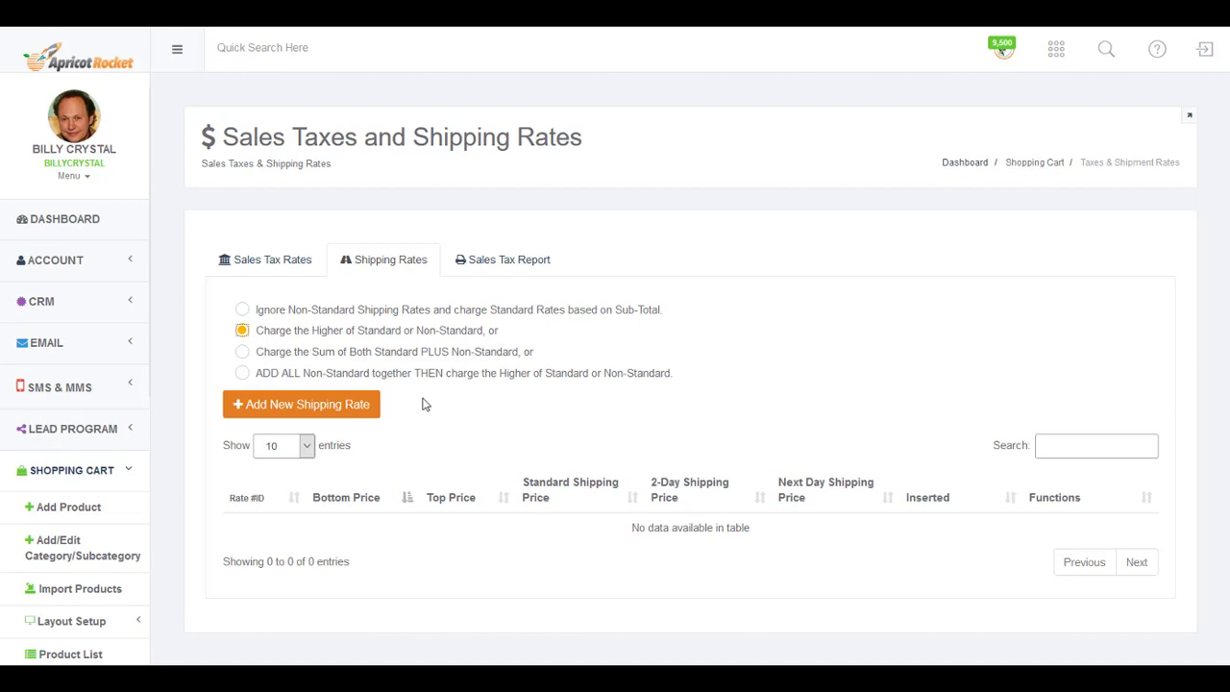
left_click(242, 352)
left_click(242, 373)
left_click(248, 314)
Start a new shipping rate with a bottom price of $0.01.
scroll(480, 398, "down", 1)
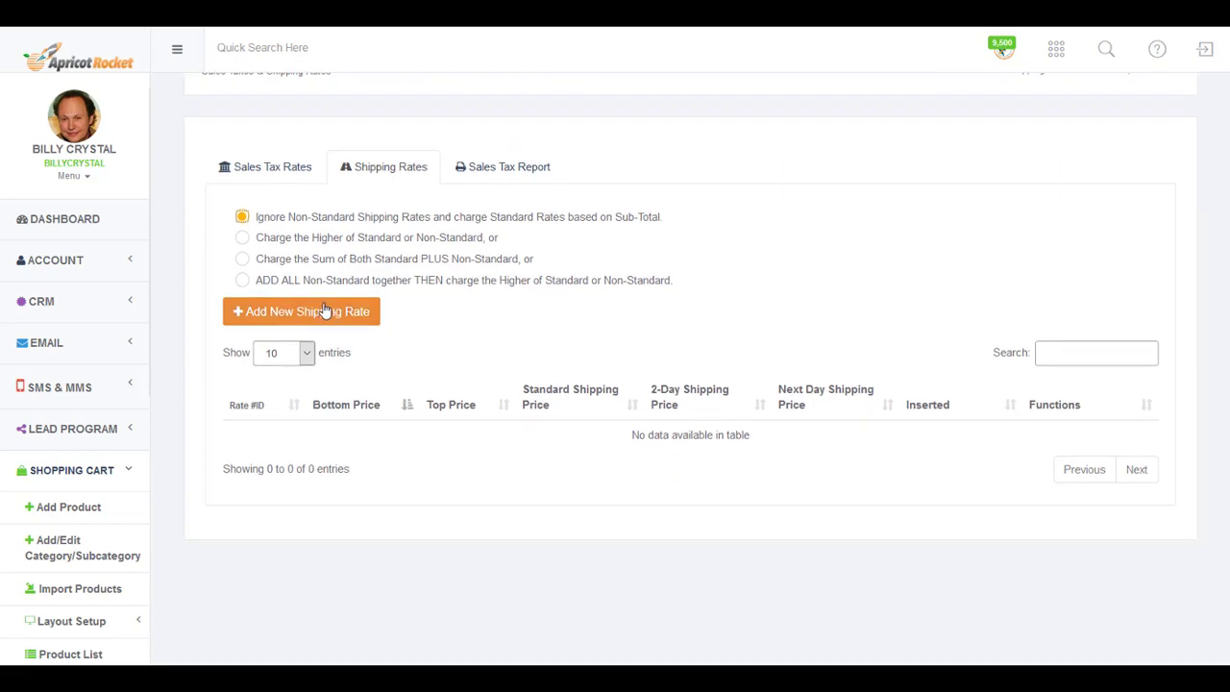
left_click(325, 310)
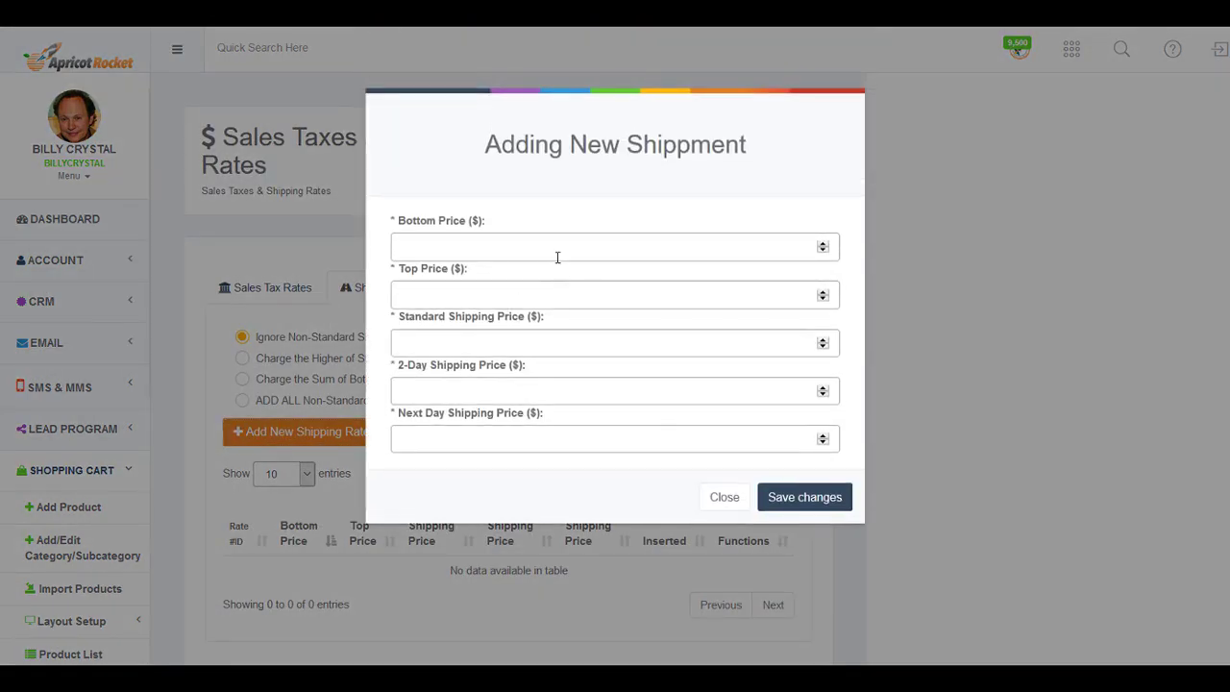
left_click(481, 242)
type("0.00")
key("BackSpace")
type("1")
Set the new shipping rate's top price to $100.00.
left_click(467, 297)
type("9999.99")
key("BackSpace")
key("BackSpace")
key("BackSpace")
key("BackSpace")
key("BackSpace")
key("BackSpace")
key("BackSpace")
type("99.99")
key("BackSpace")
key("BackSpace")
key("BackSpace")
key("BackSpace")
key("BackSpace")
type("100.00")
Set standard shipping to $9.95, 2-day to $19.95 and next day to $29.95, and save the shipping rate.
left_click(506, 343)
type("9.95")
left_click(511, 390)
type("19")
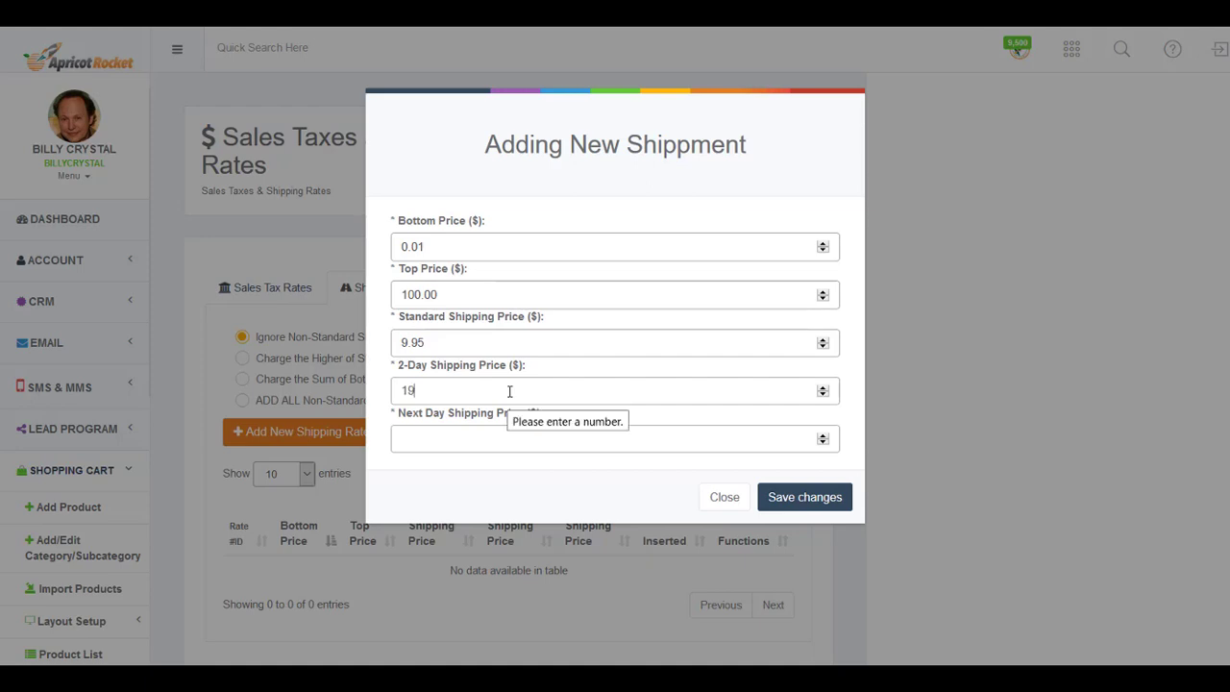
type(".95")
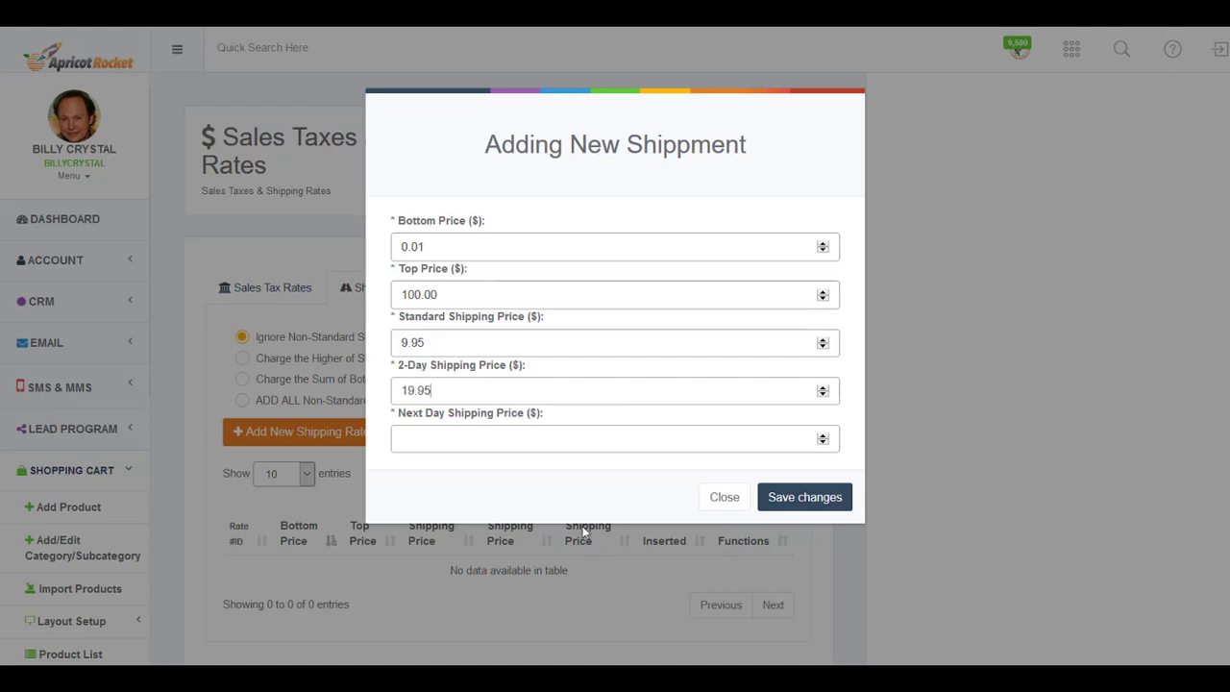
left_click(480, 444)
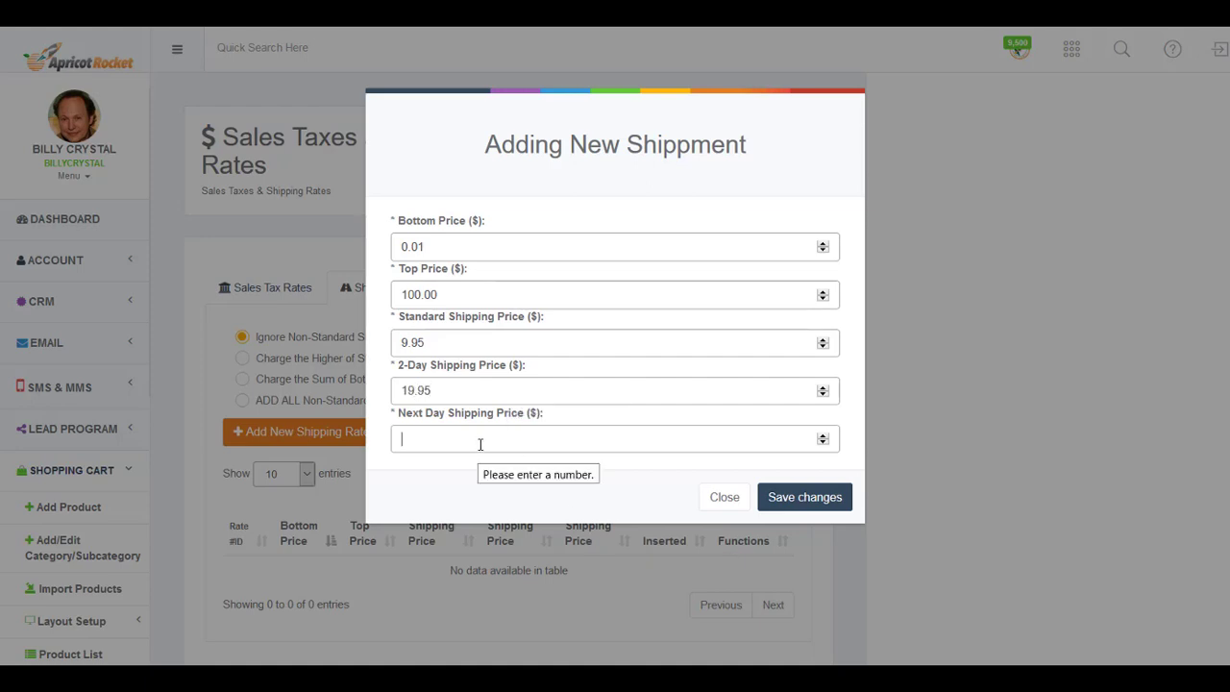
type("29.95")
left_click(784, 498)
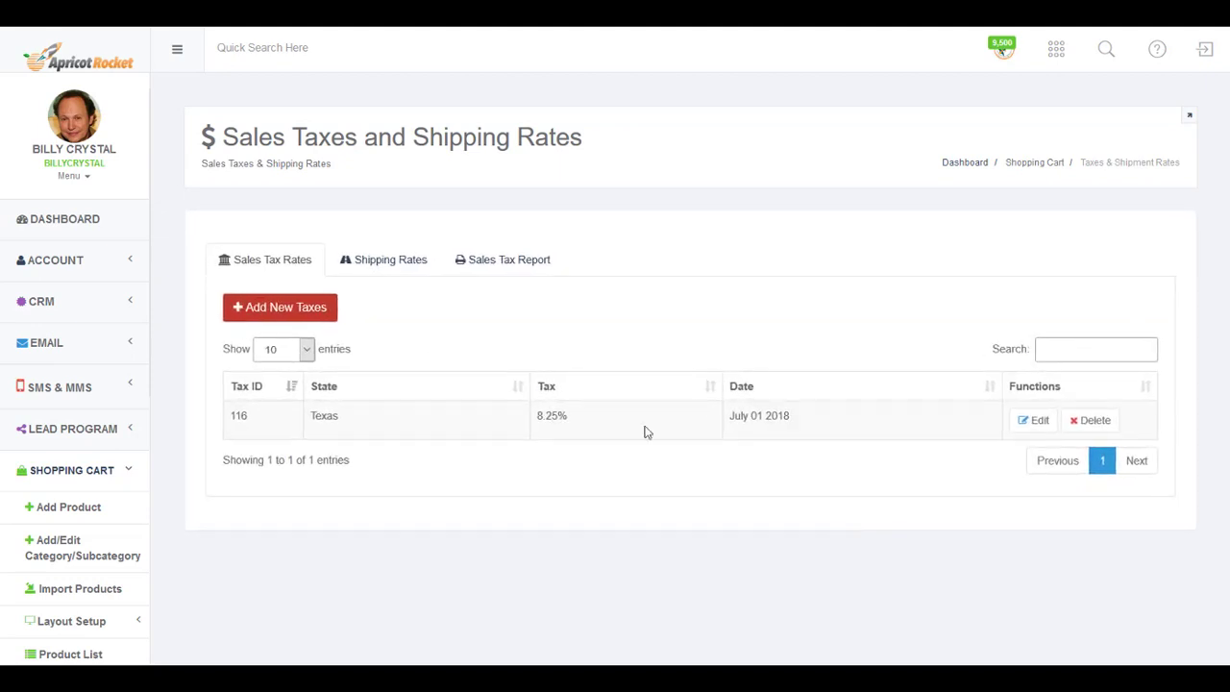
Return to the shipping rates and start a second rate with bottom price $100.01 and top price $199.99.
left_click(370, 265)
scroll(484, 547, "down", 2)
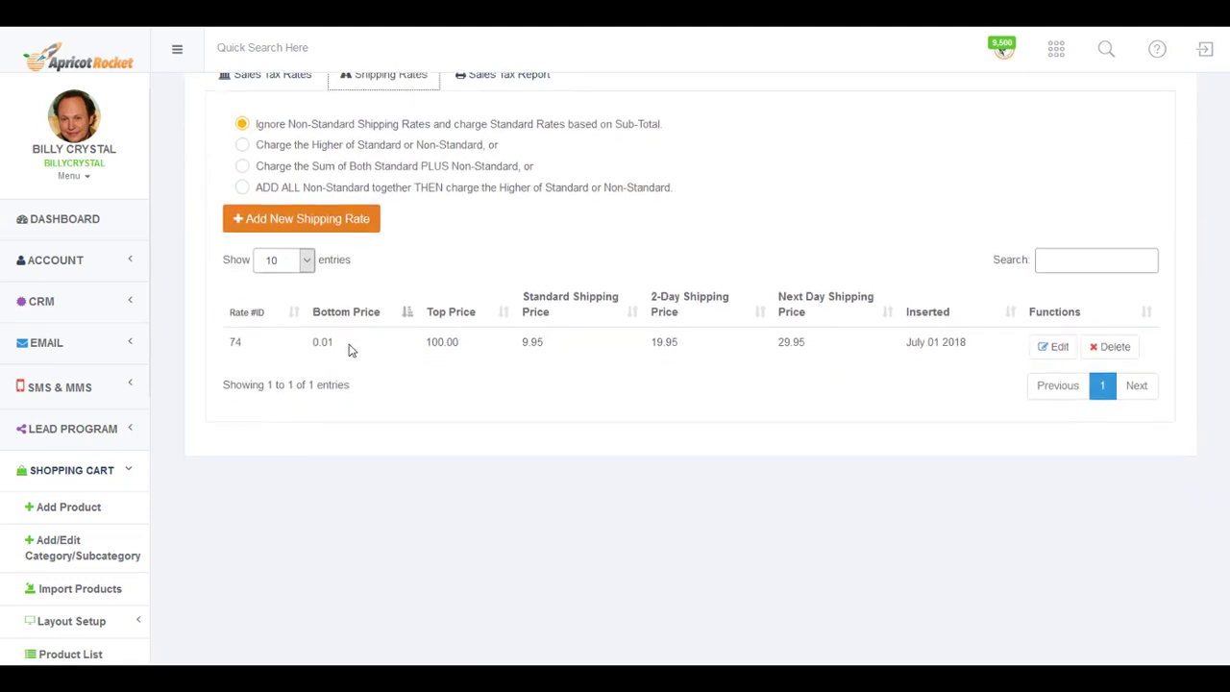
double_click(321, 343)
left_click(471, 355)
left_click(321, 223)
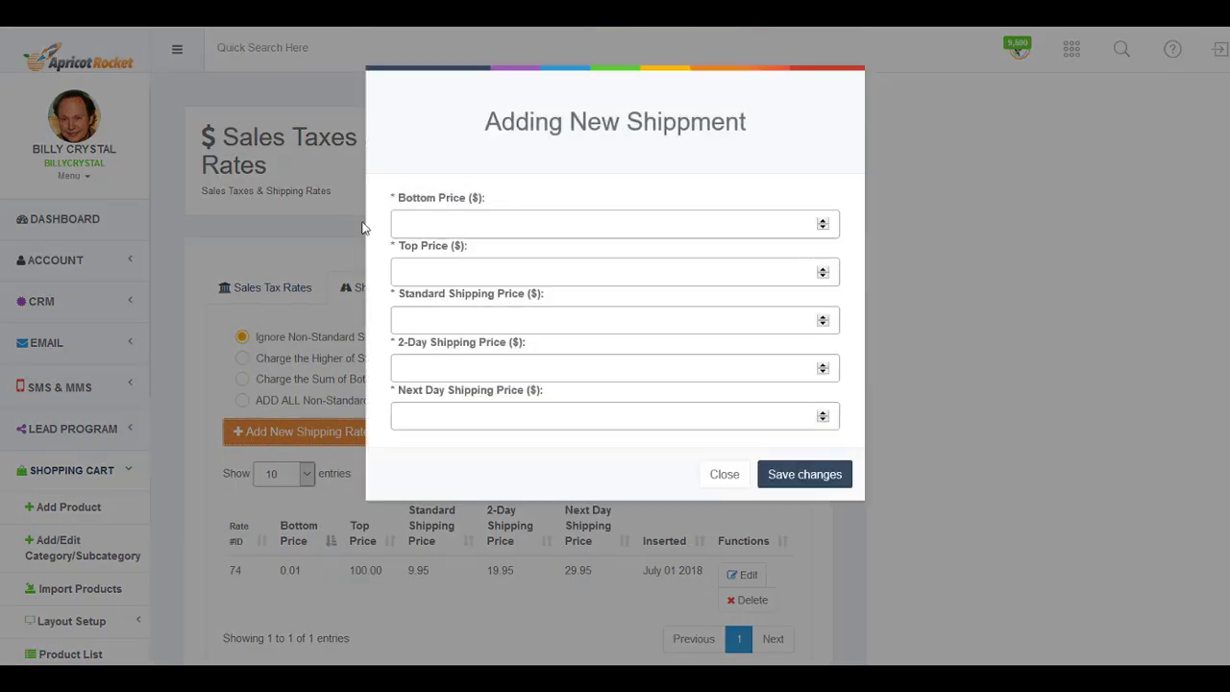
left_click(465, 248)
type("1")
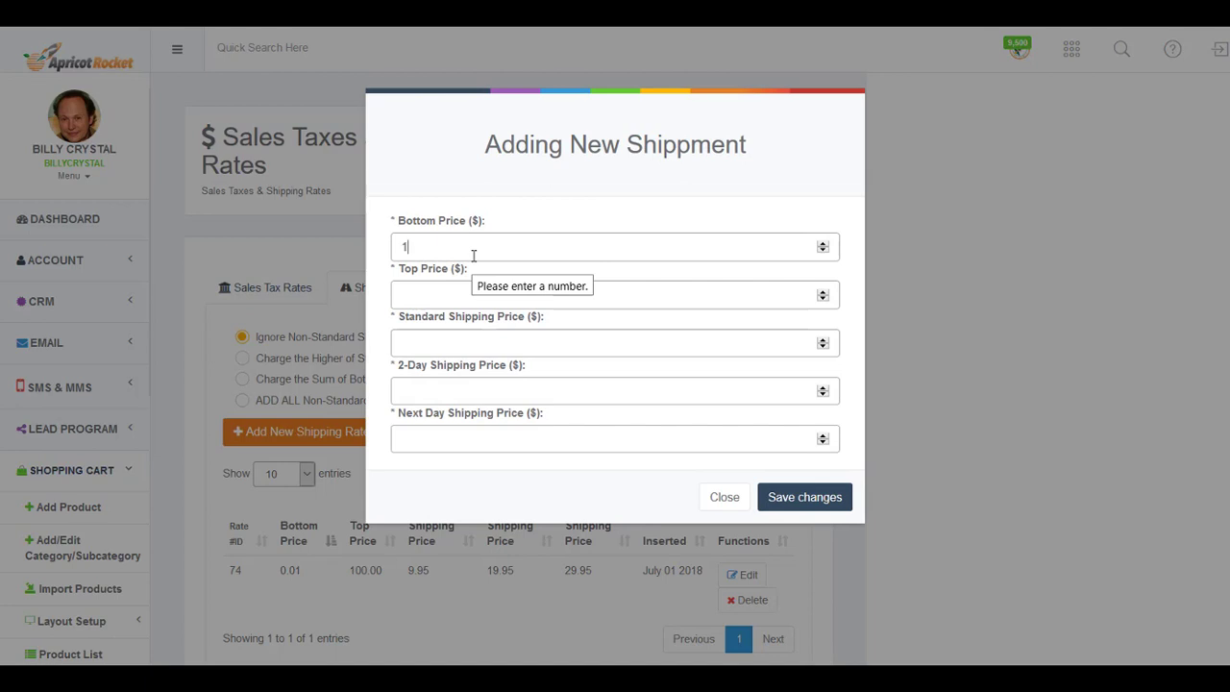
type("00.01")
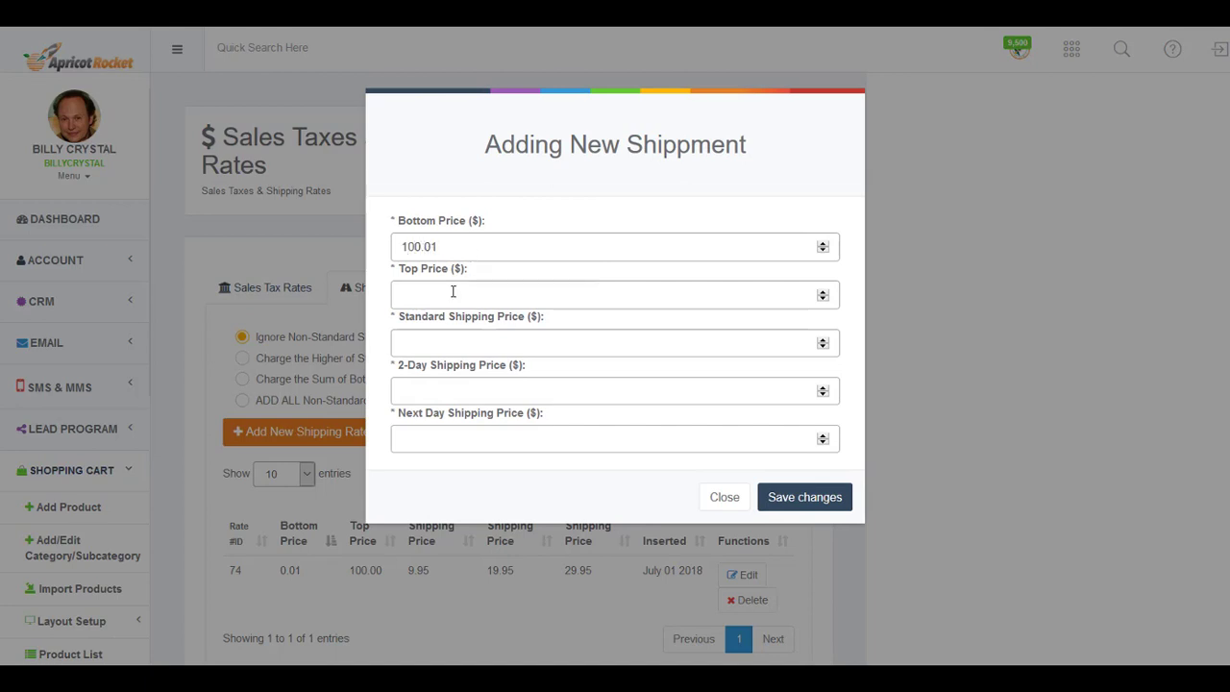
left_click(448, 289)
type("199.99")
Set the second rate's standard shipping to $8.95, 2-day to $14.95 and next day to $24.95, and save it.
left_click(490, 340)
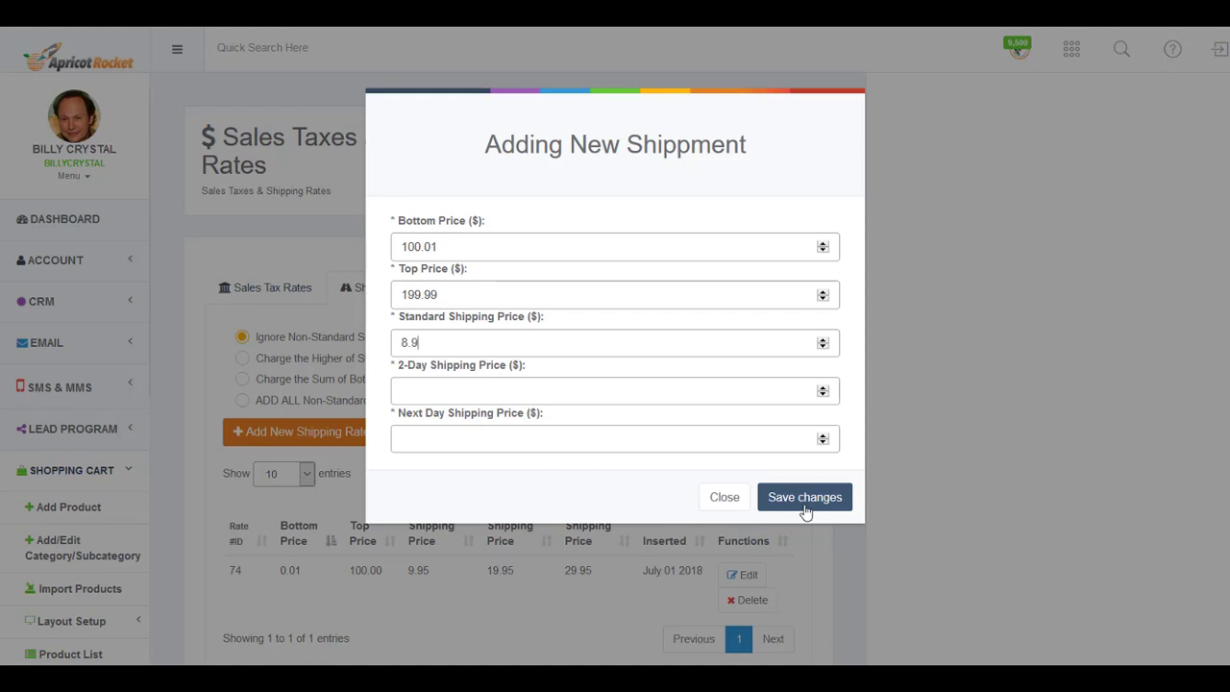
left_click(478, 388)
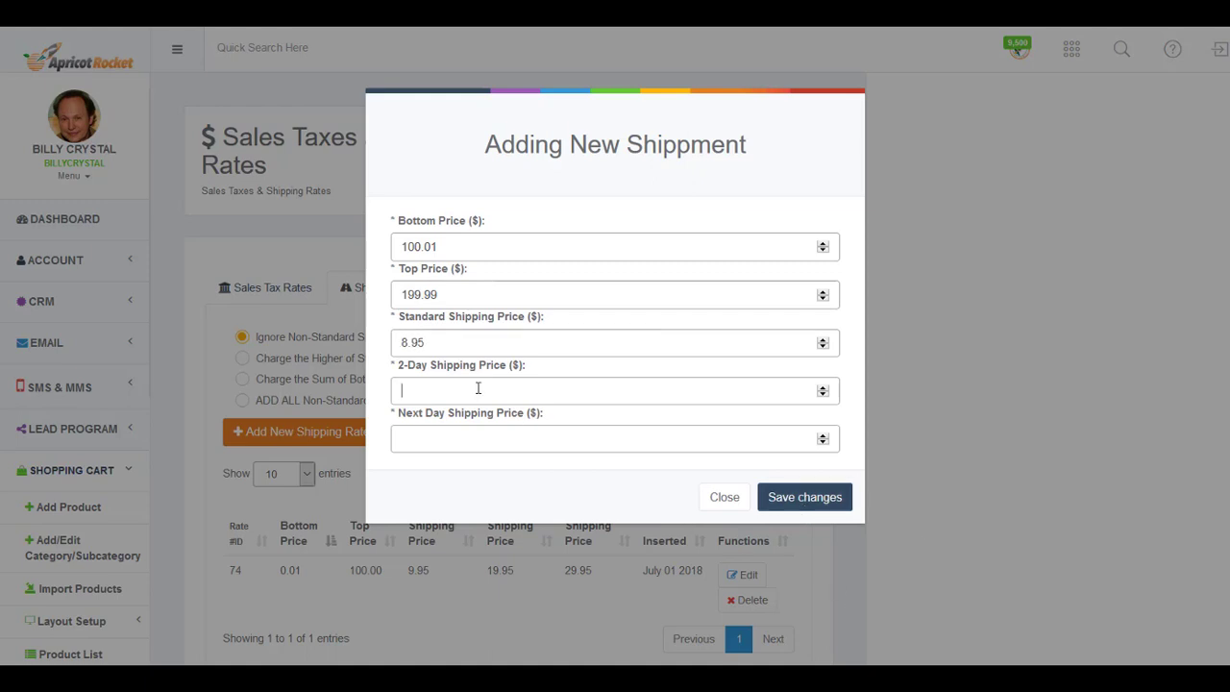
type("14.95")
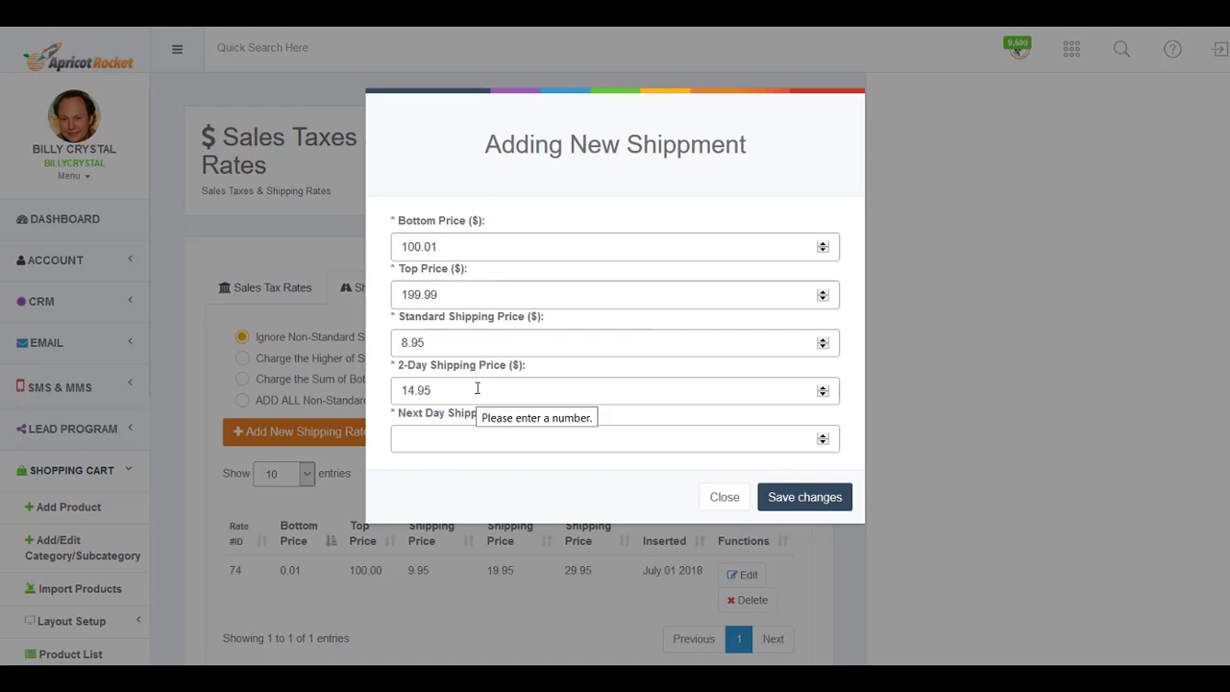
left_click(457, 439)
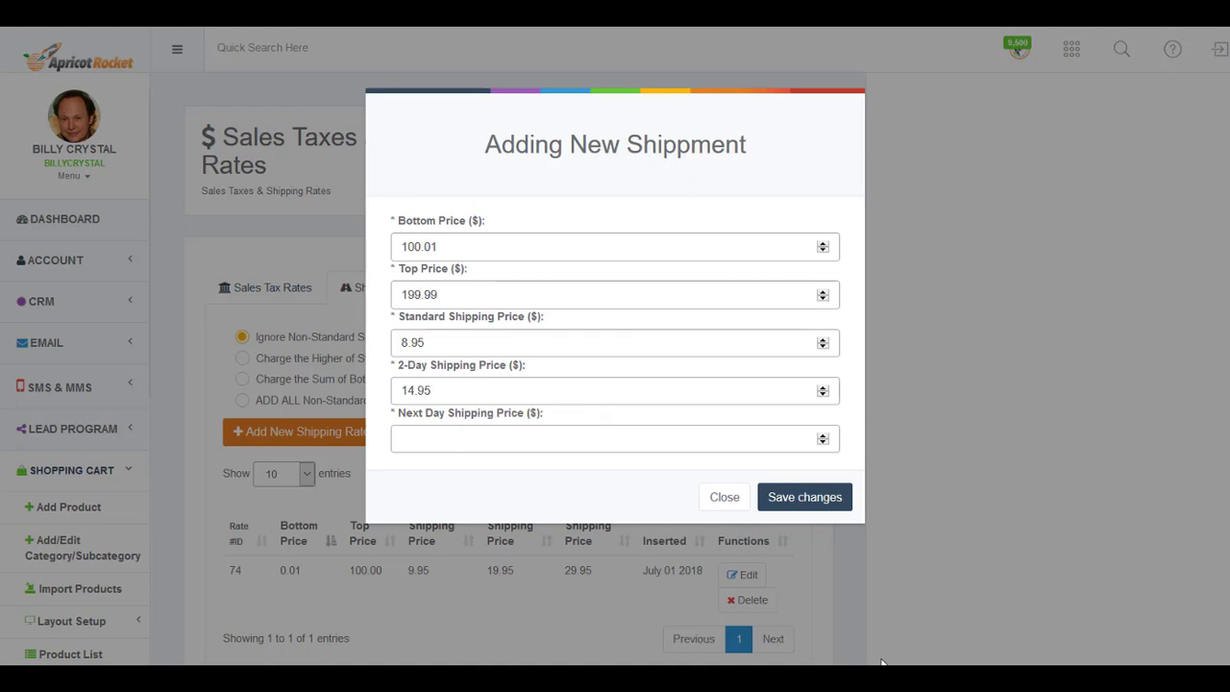
type("24.95")
left_click(780, 497)
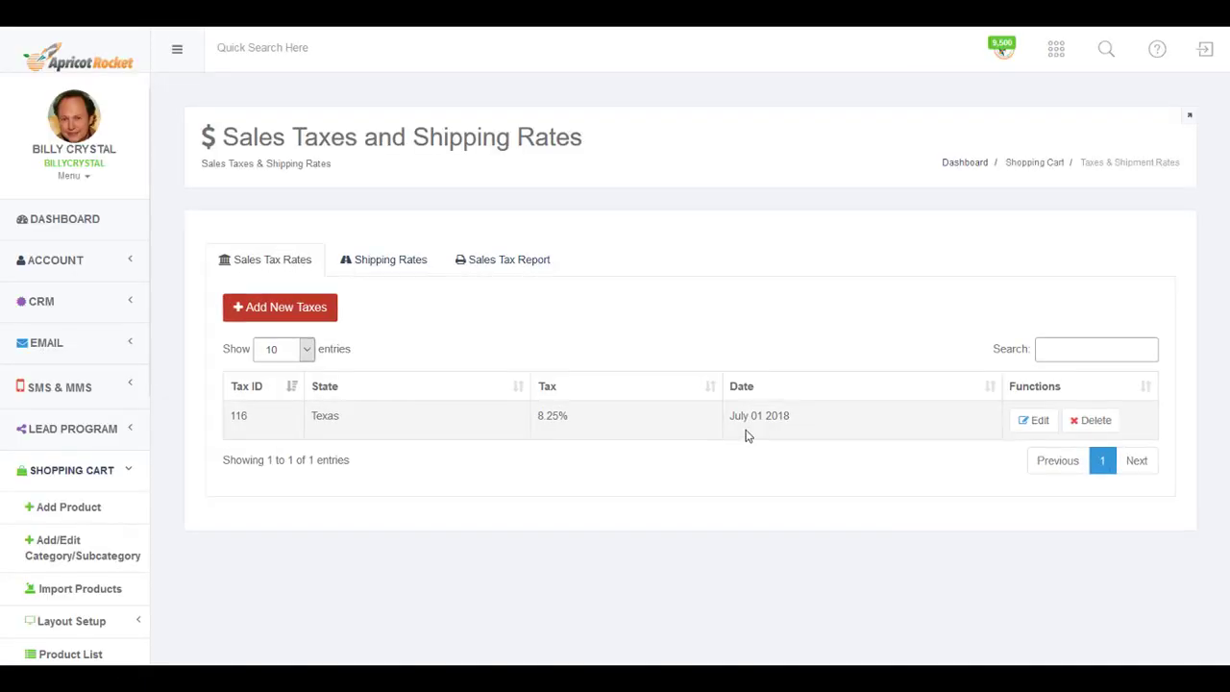
Return to the shipping rates and compare the price ranges and standard shipping prices of the two saved rates.
left_click(382, 263)
scroll(395, 486, "down", 2)
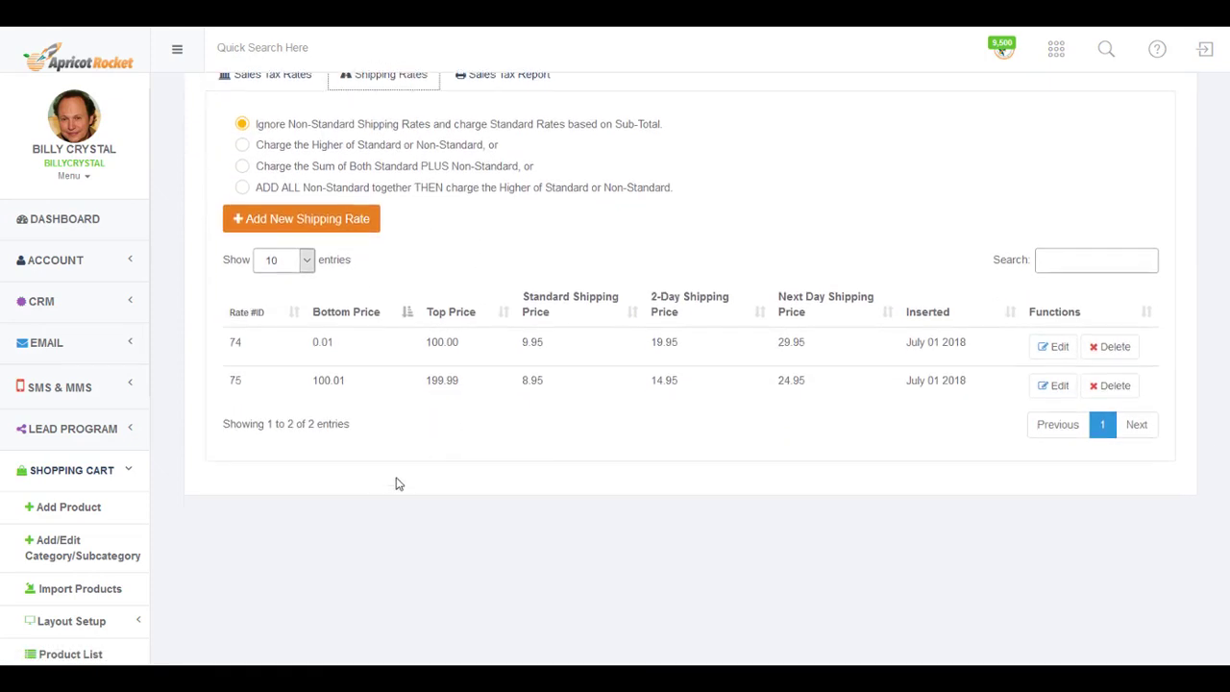
left_click_drag(477, 347, 301, 347)
left_click_drag(550, 342, 521, 343)
left_click_drag(481, 384, 305, 390)
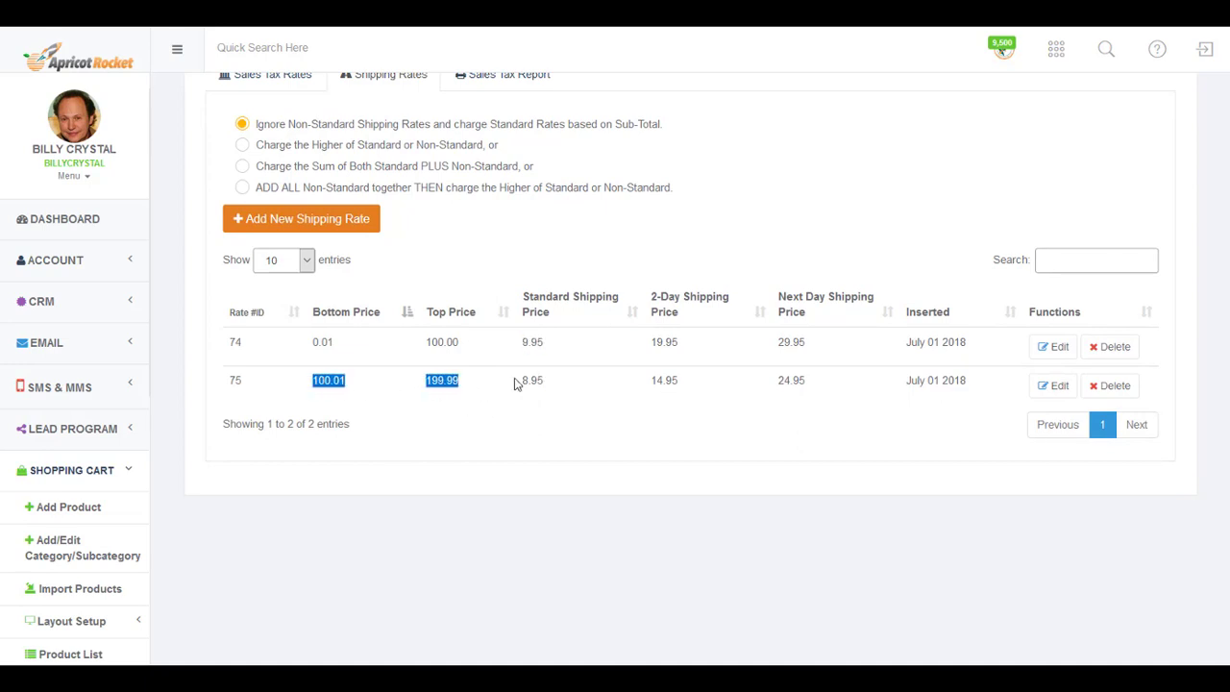
left_click(551, 387)
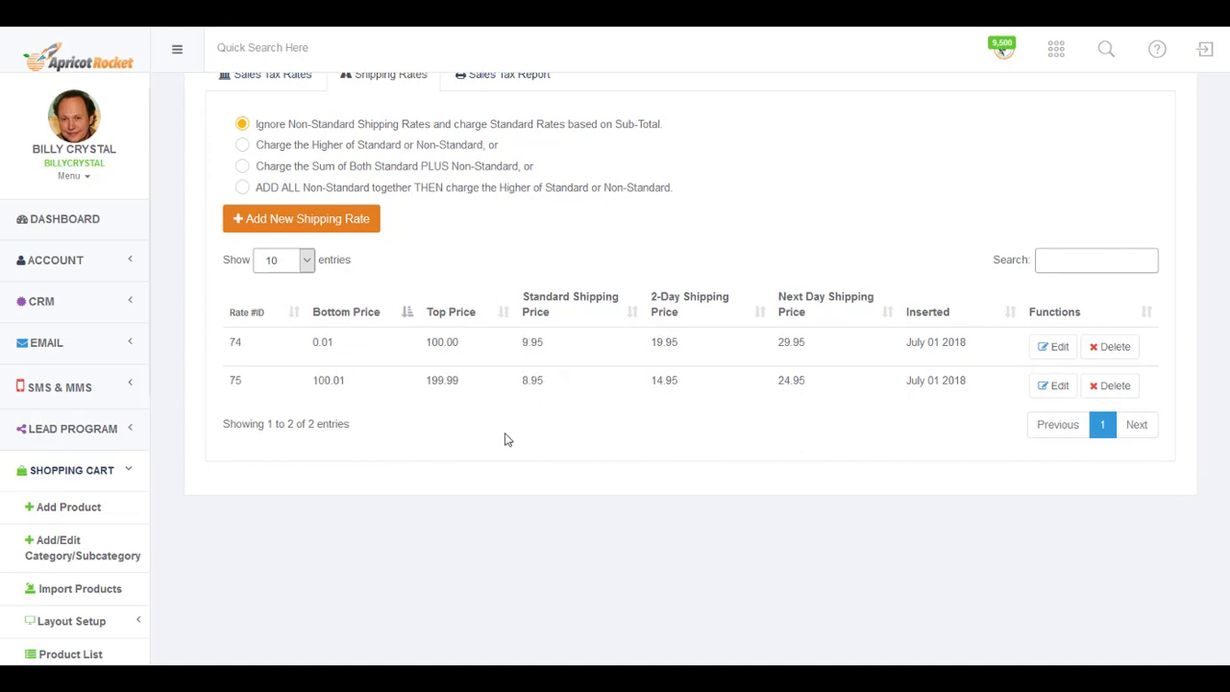
Start a third shipping rate with bottom price $200.00 and top price $499.99.
left_click(322, 223)
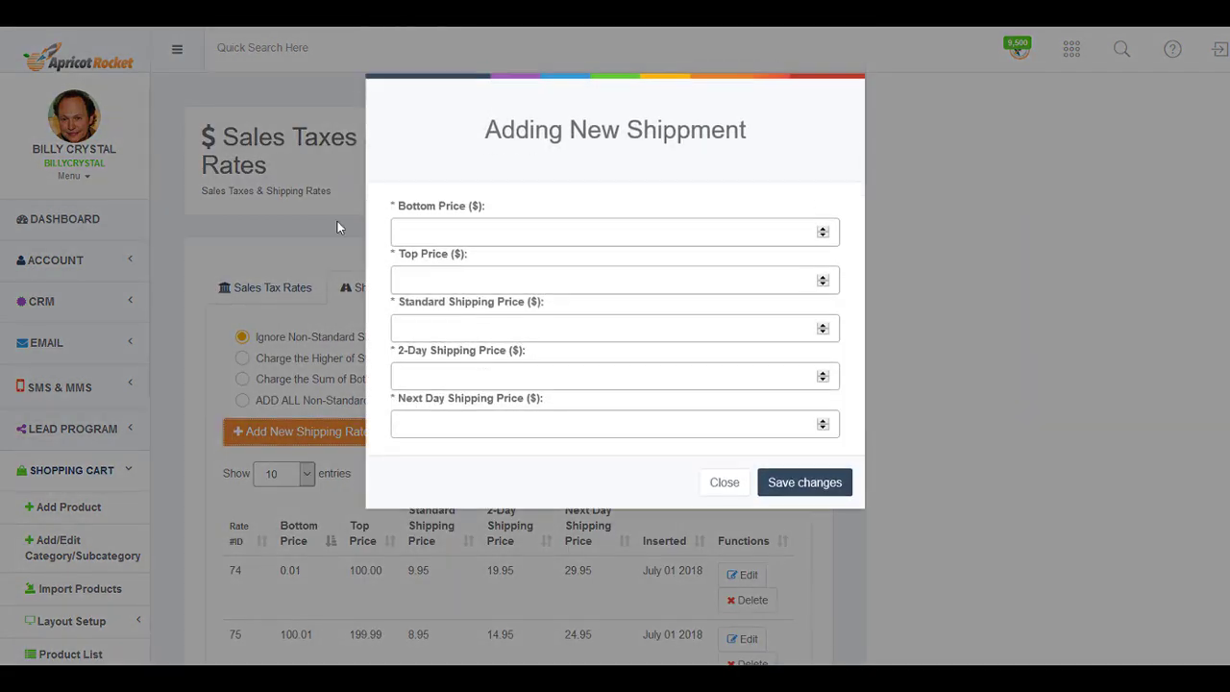
left_click(457, 248)
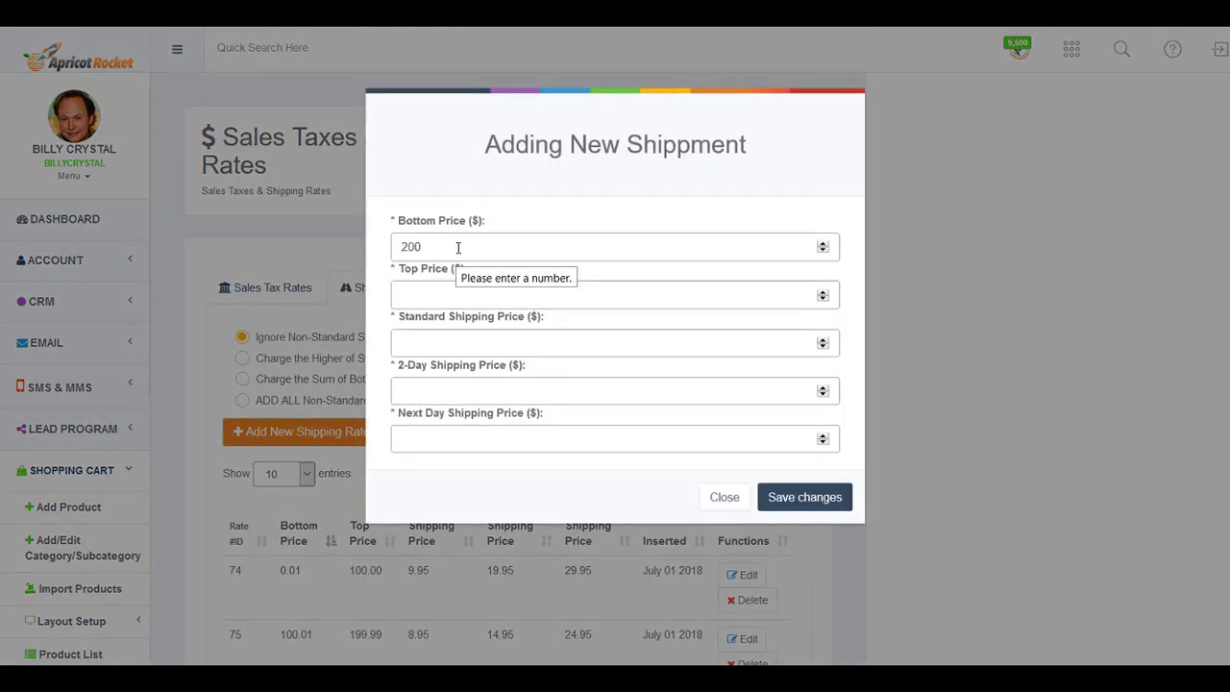
type("200.00")
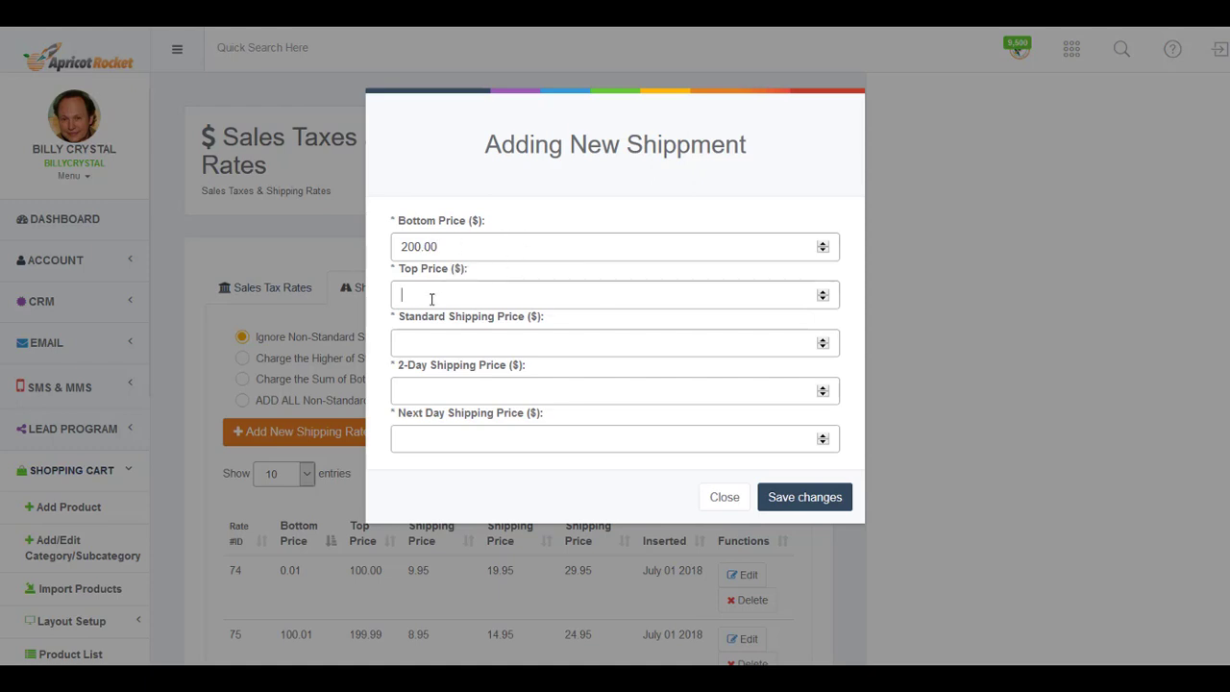
left_click(431, 290)
type("499.99")
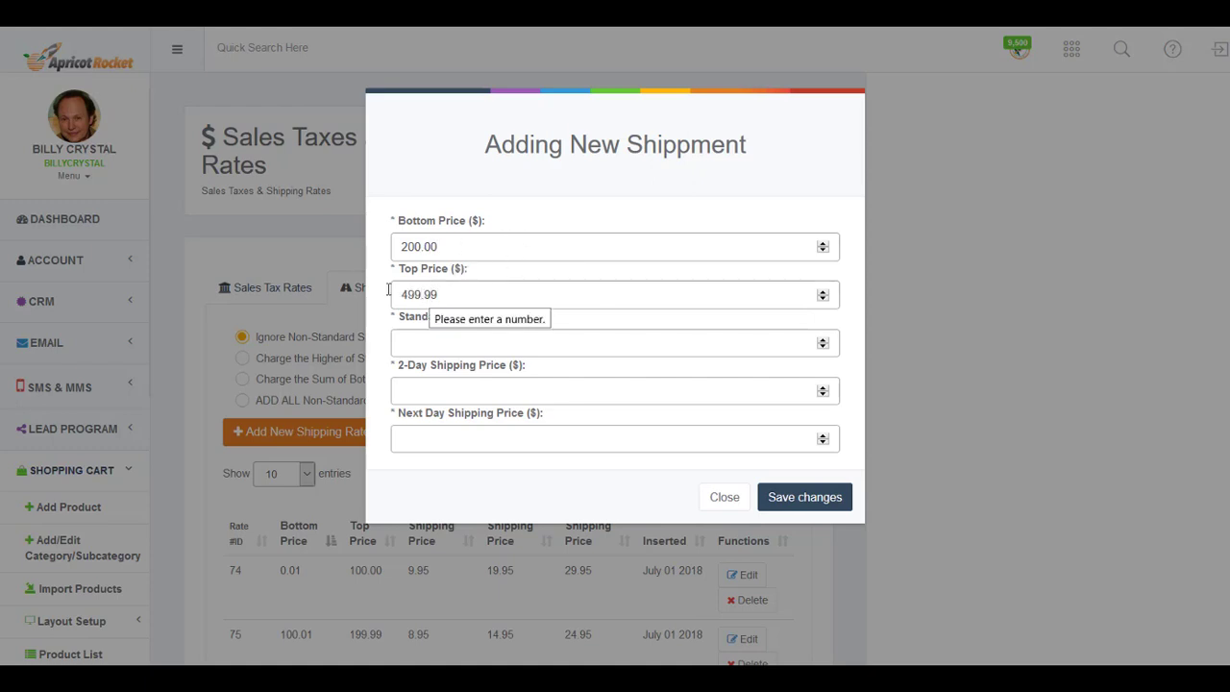
Set the third rate's standard shipping to $4.95, 2-day to $9.95 and next day to $14.95, and save it.
left_click(458, 344)
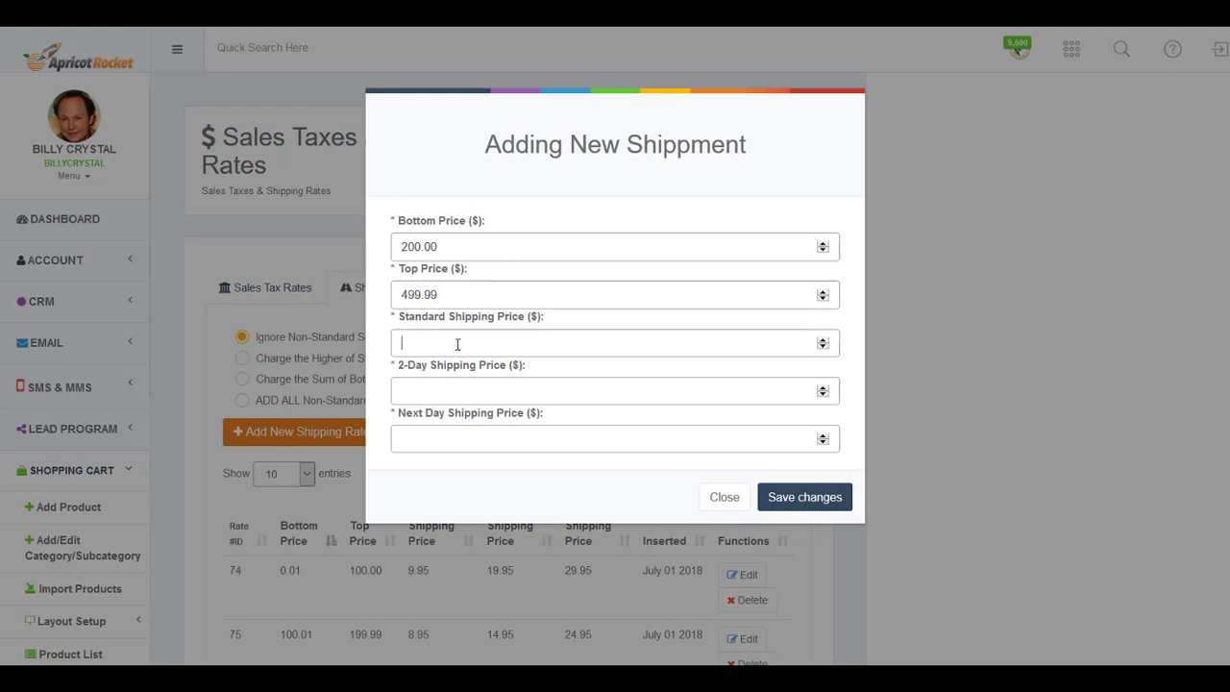
type("4.")
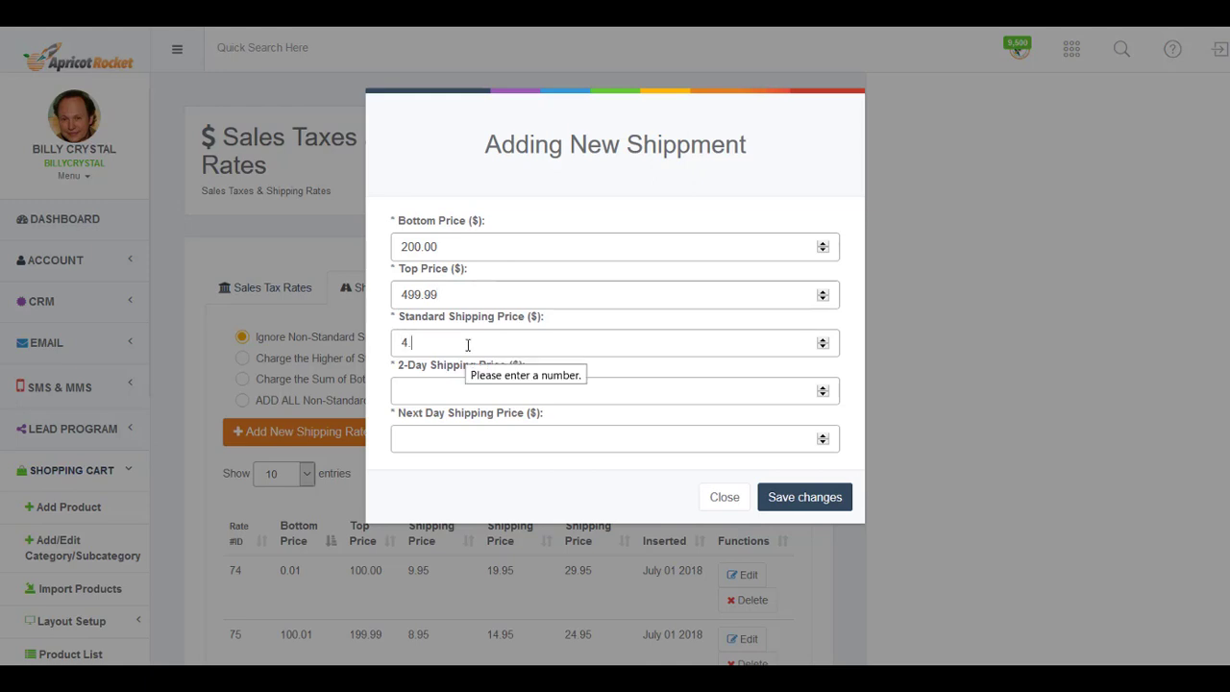
type("95")
left_click(512, 389)
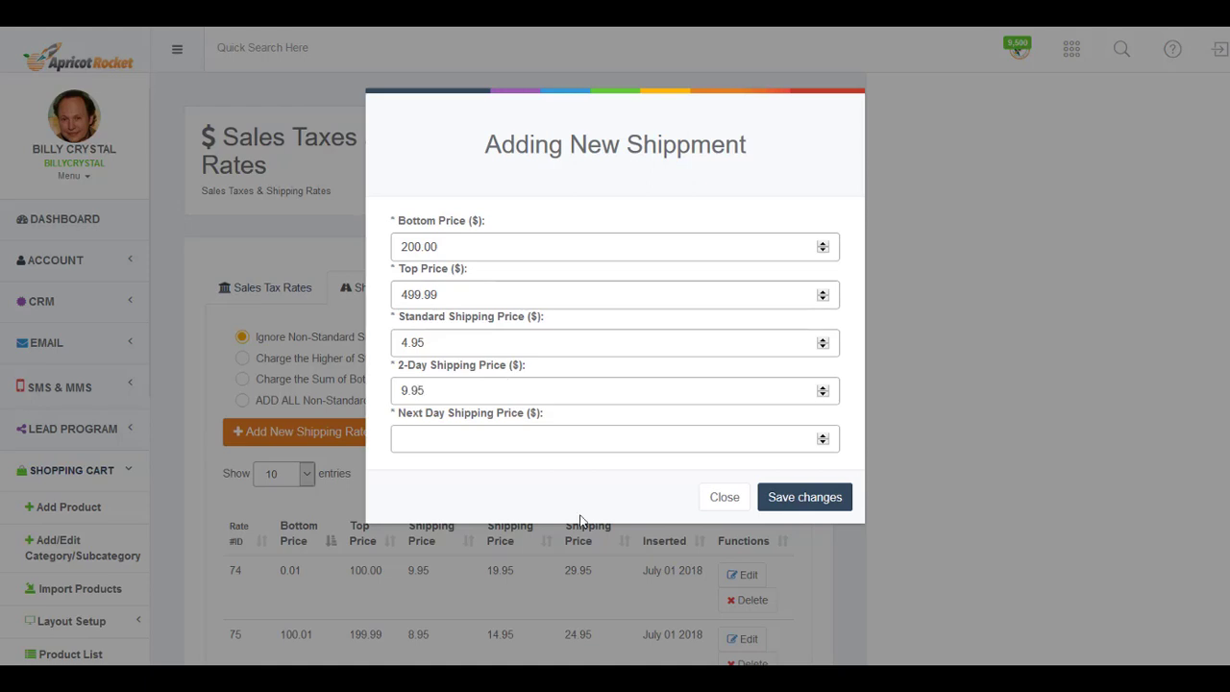
left_click(553, 437)
type("14")
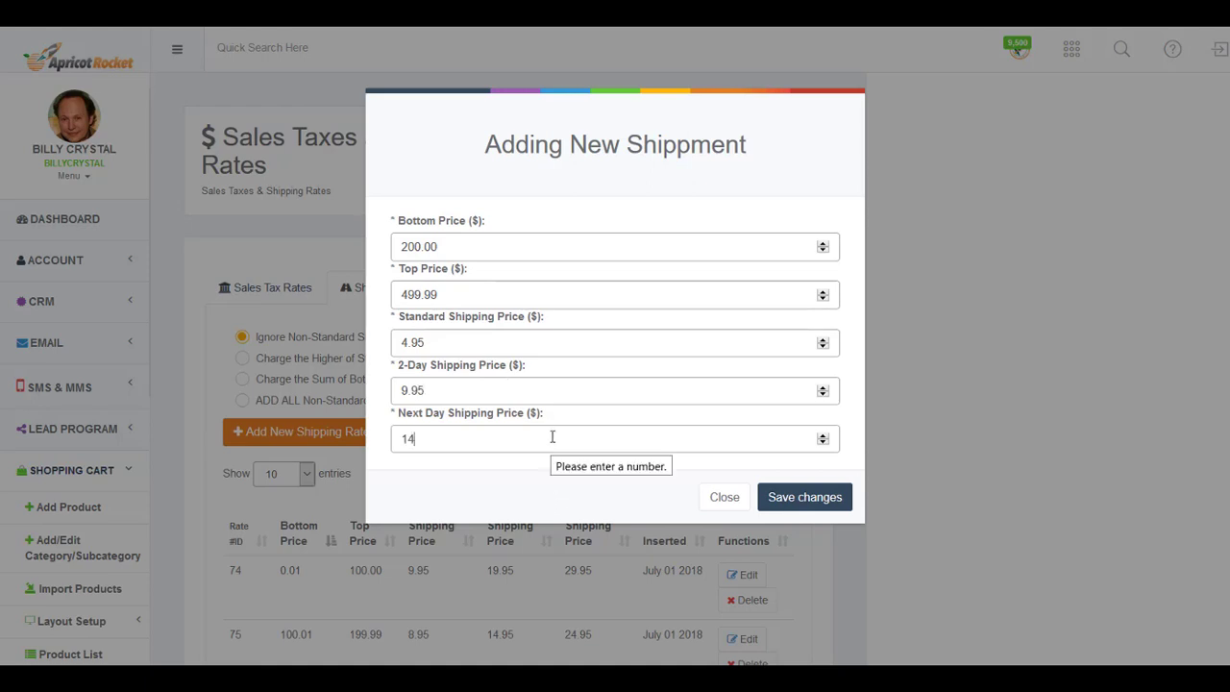
type(".95")
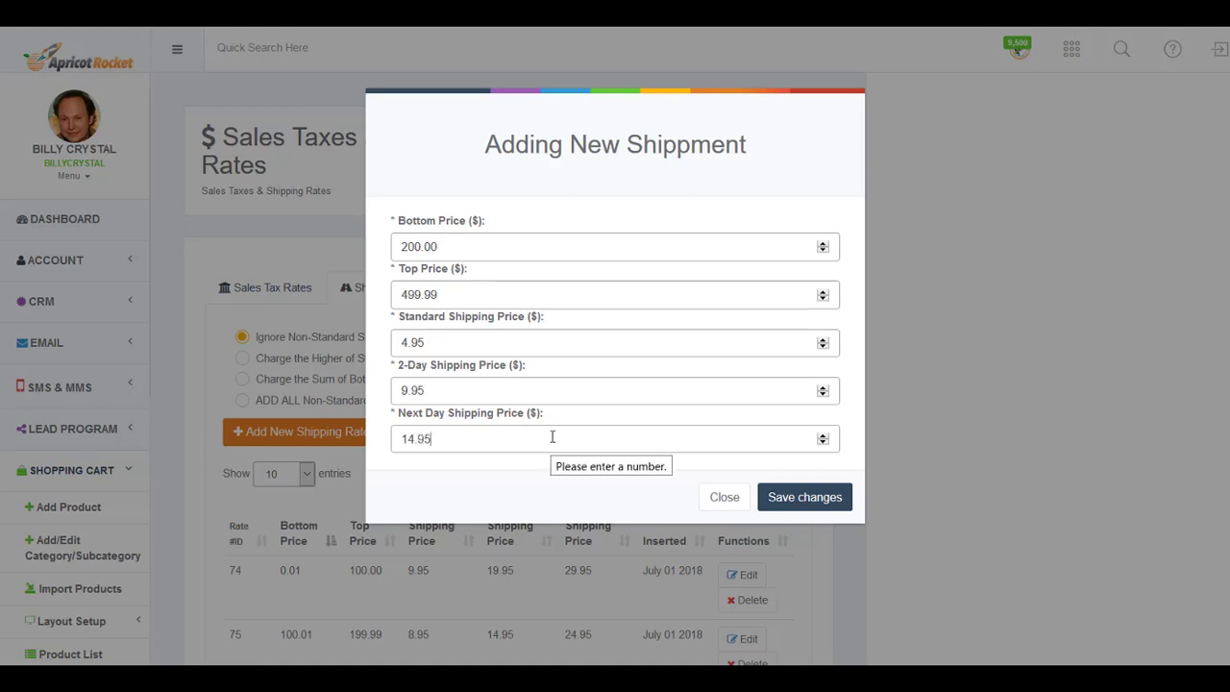
left_click(803, 497)
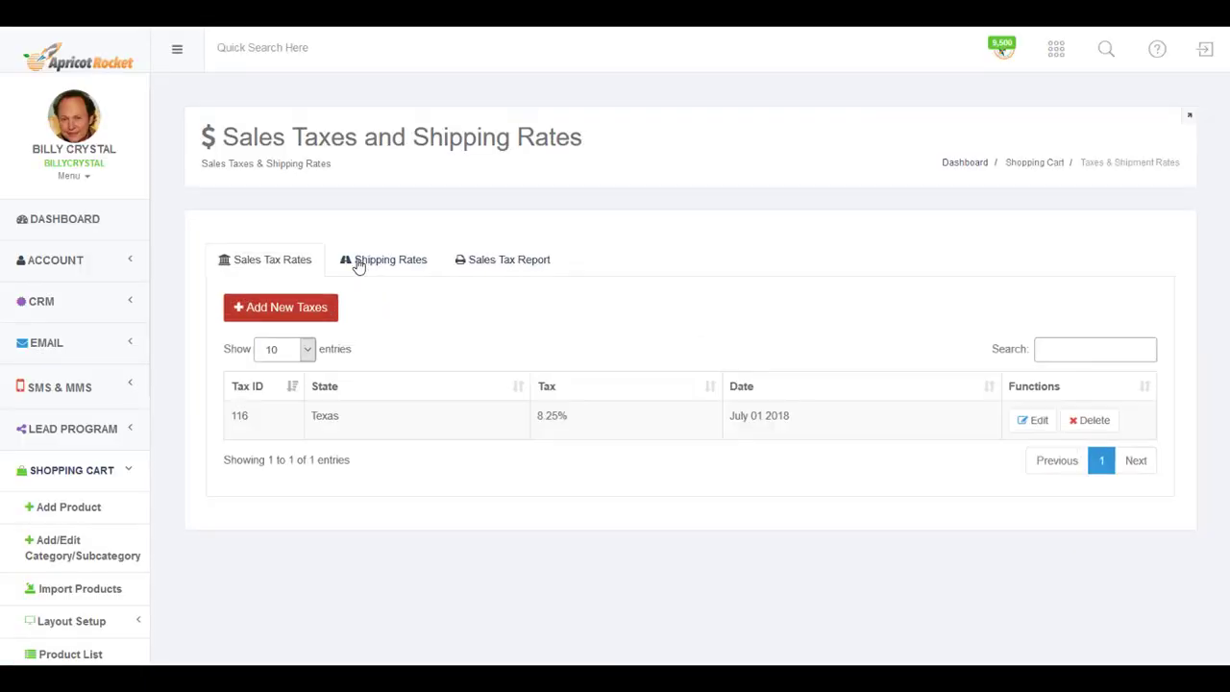
Review the saved shipping rates and look through the remaining shopping cart sections.
left_click(375, 264)
scroll(615, 368, "down", 3)
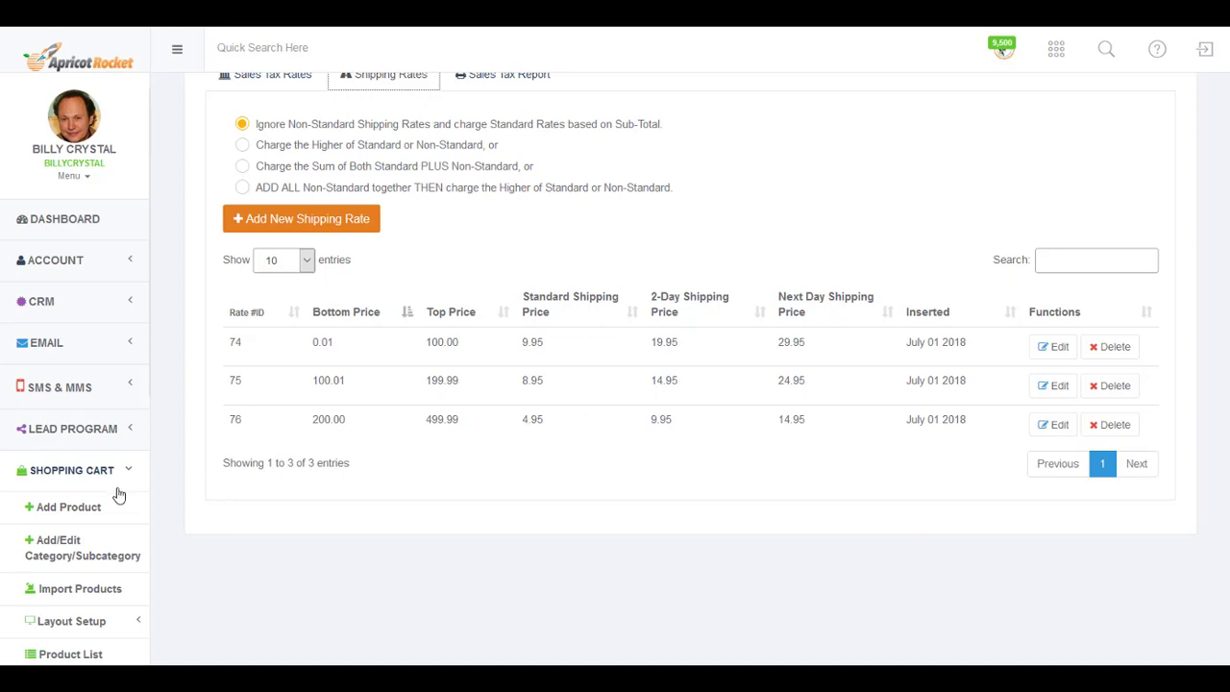
scroll(110, 481, "down", 5)
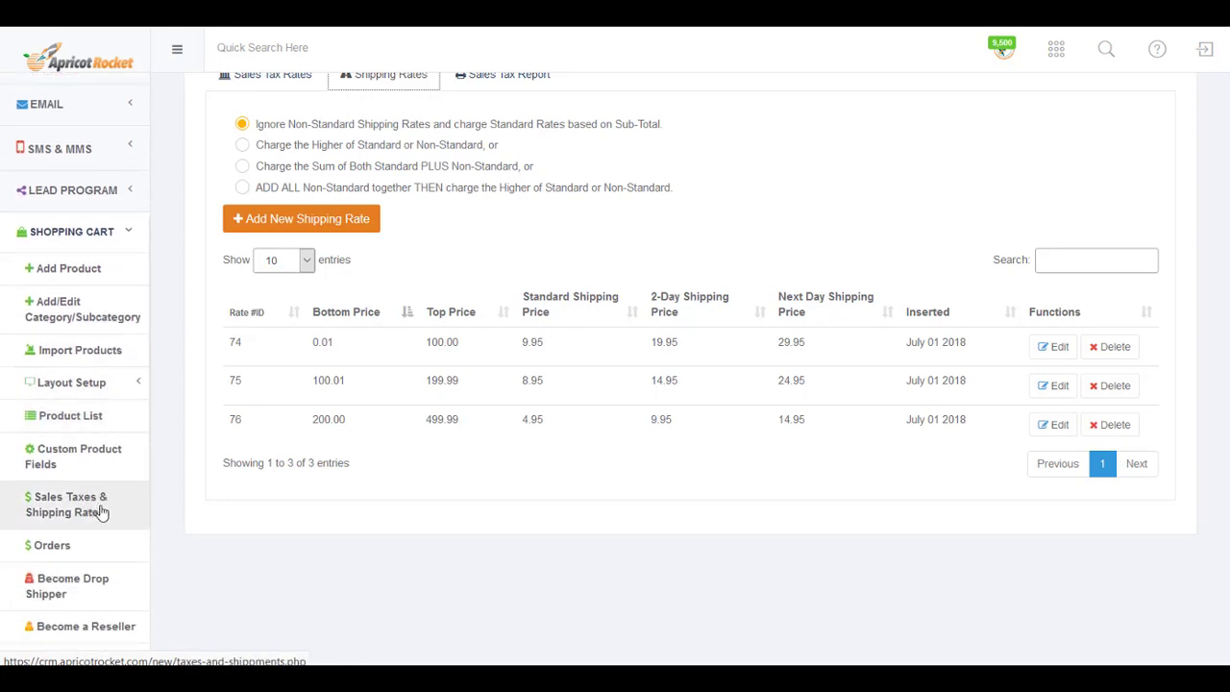
scroll(112, 512, "down", 2)
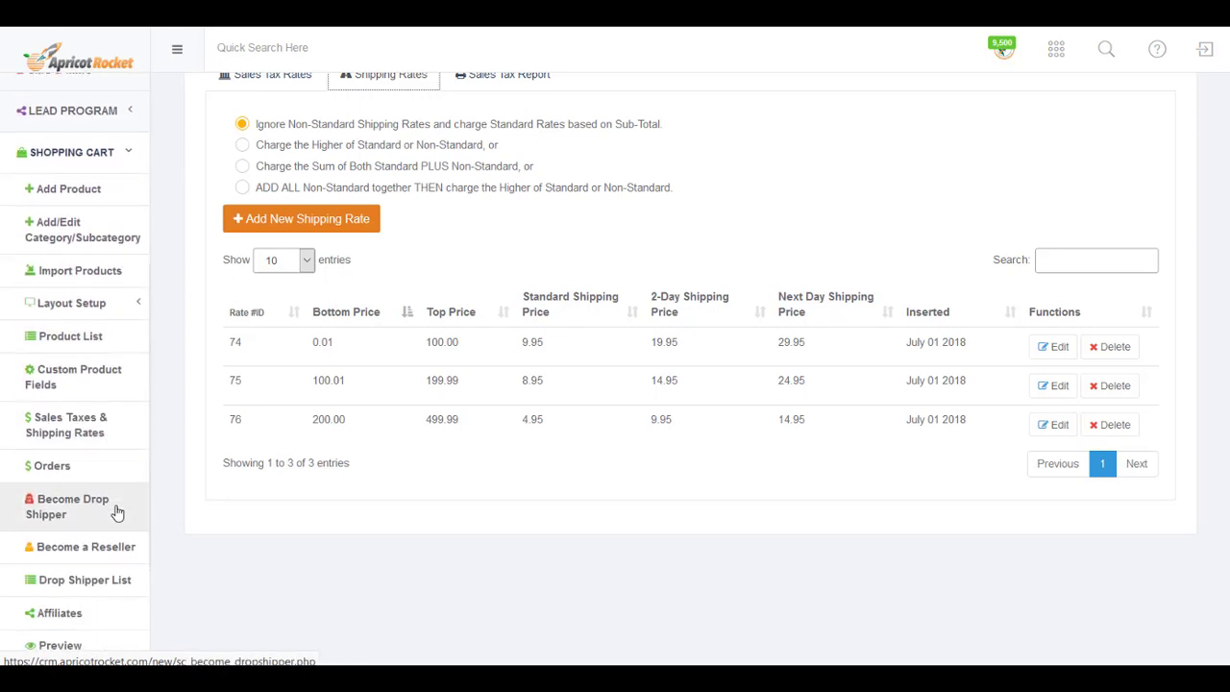